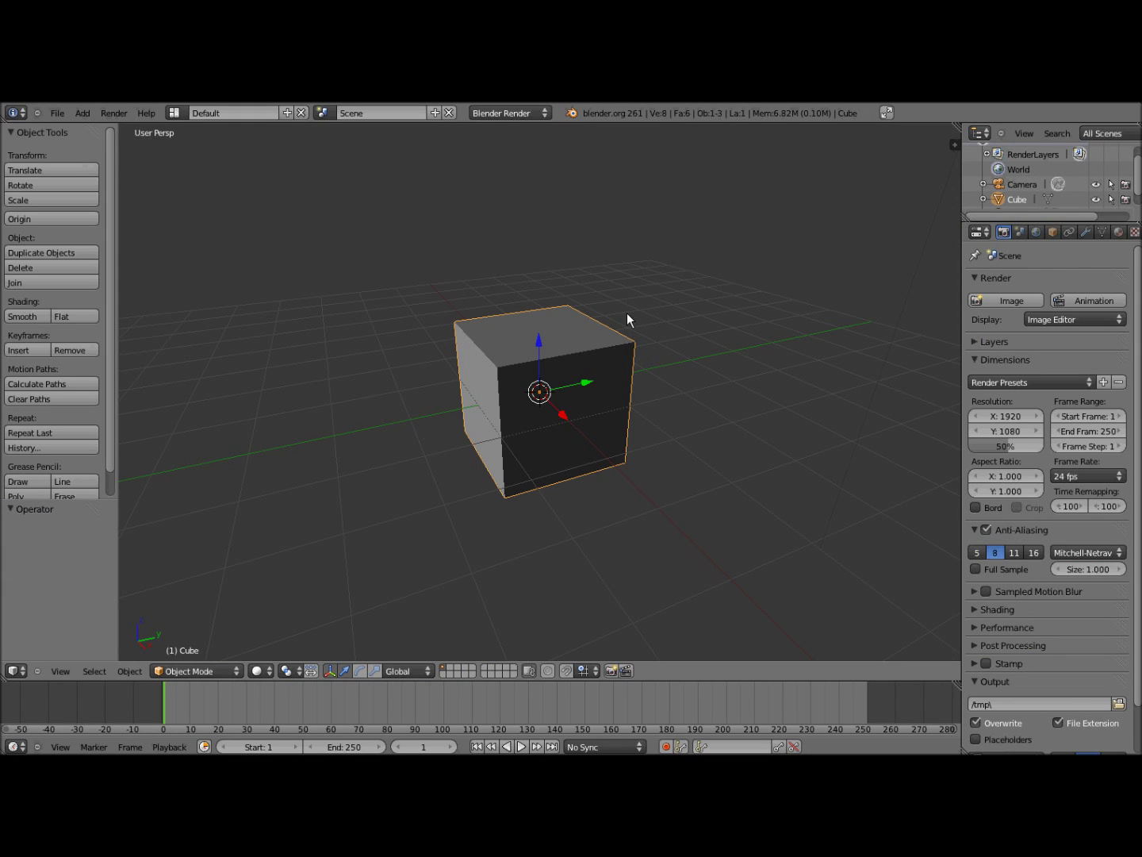
Raise the cube 1 unit along the Z axis.
{"action": "left_click_drag", "start_coordinate": [541, 325], "coordinate": [558, 302], "text": "ctrl"}
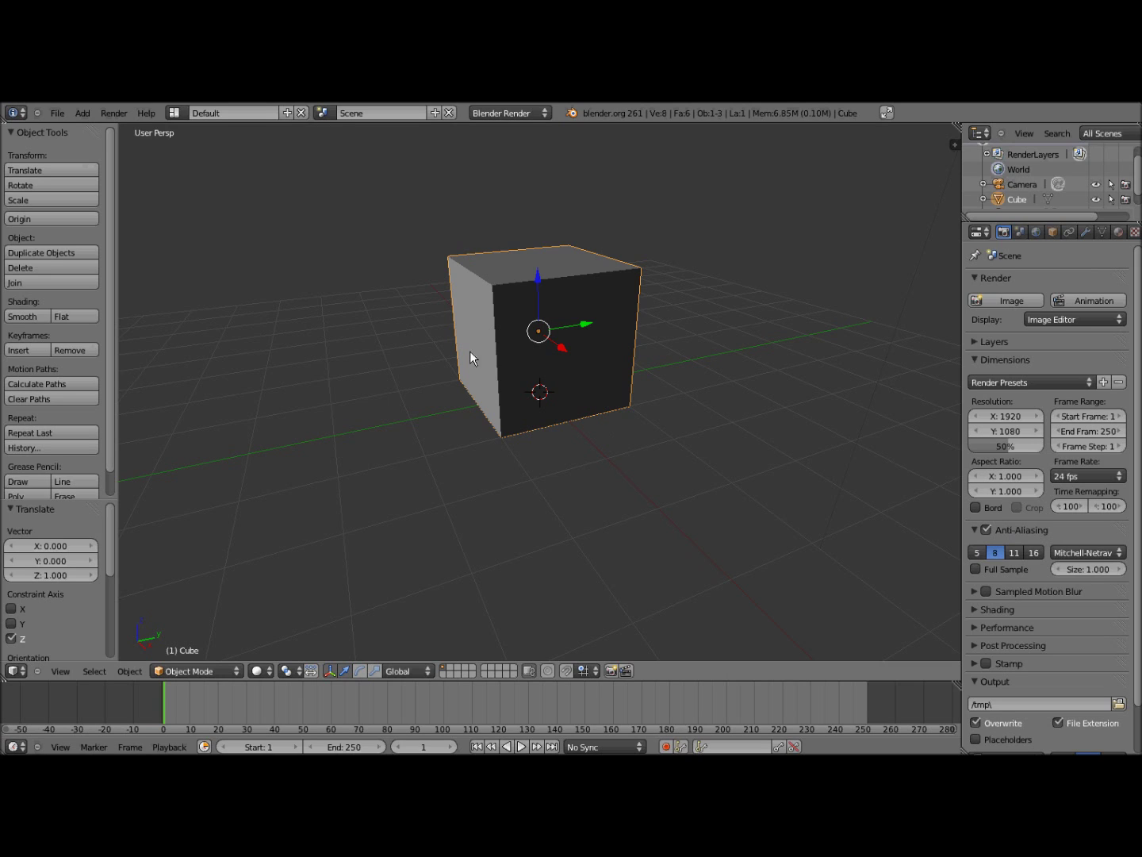
Add a plane mesh under the cube and scale it uniformly by about -58.56 as a large ground surface.
{"action": "left_click", "coordinate": [82, 113]}
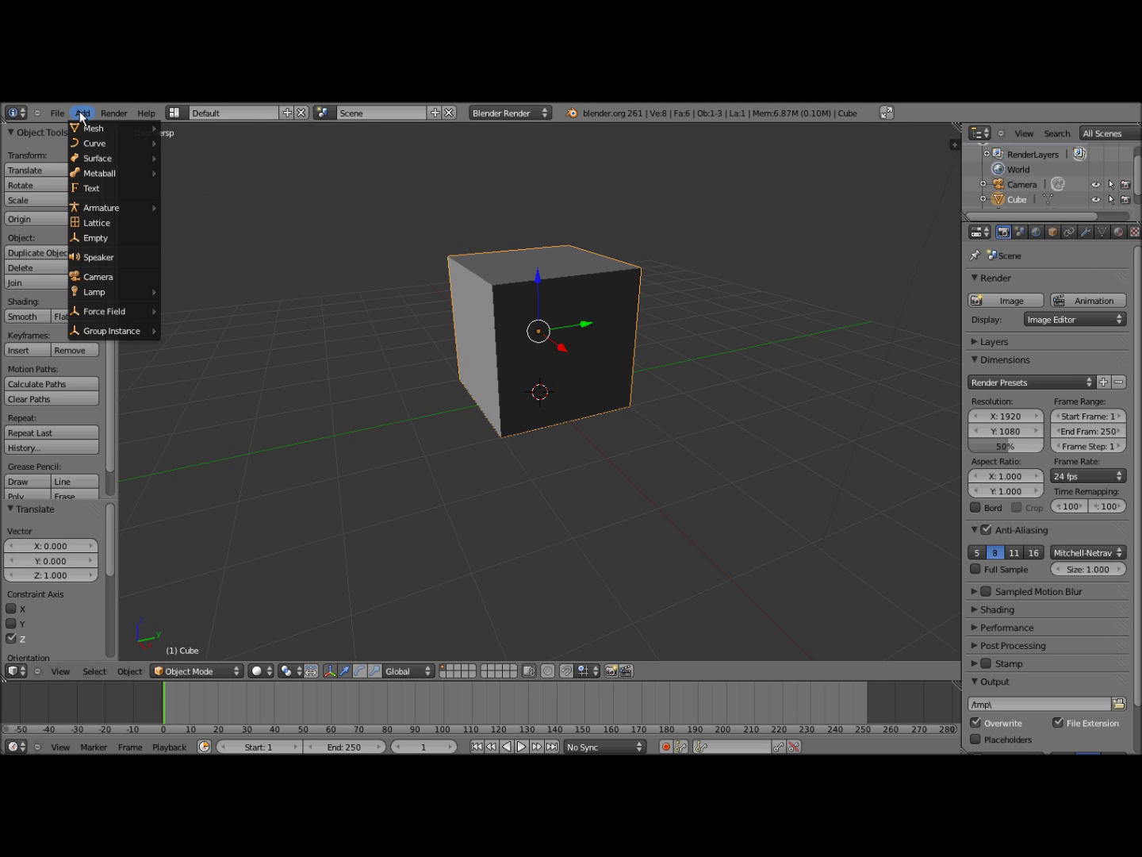
{"action": "mouse_move", "coordinate": [96, 128]}
{"action": "left_click", "coordinate": [186, 132]}
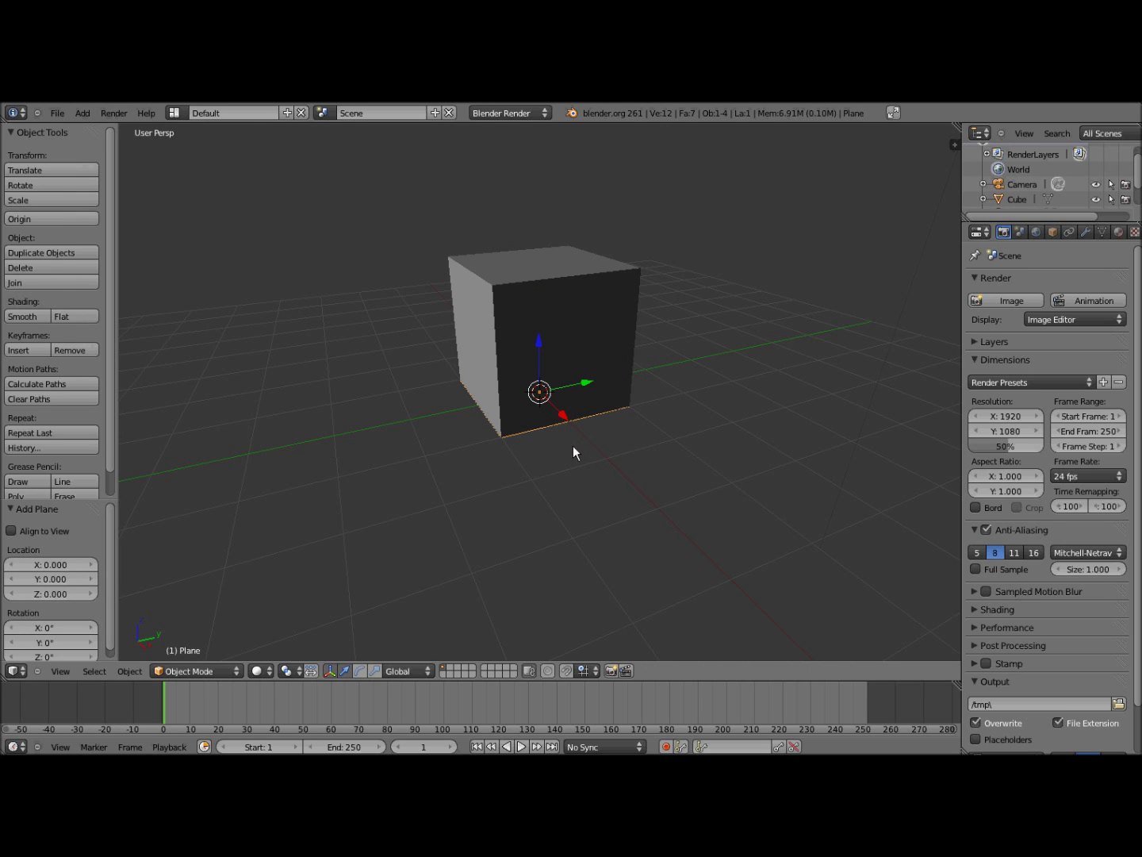
{"action": "left_click", "coordinate": [375, 671]}
{"action": "left_click_drag", "start_coordinate": [536, 404], "coordinate": [920, 671]}
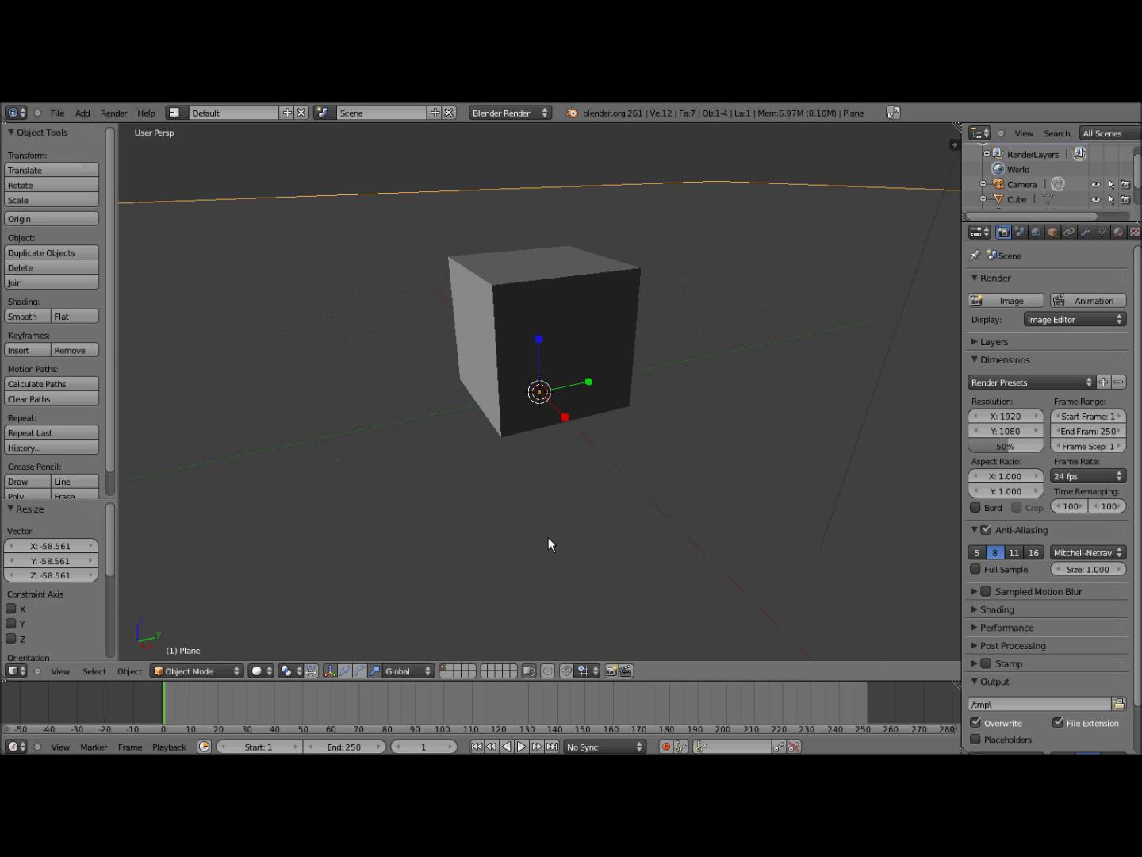
Select the cube and stretch it along the Y axis by a factor of about 1.956.
{"action": "right_click", "coordinate": [574, 308]}
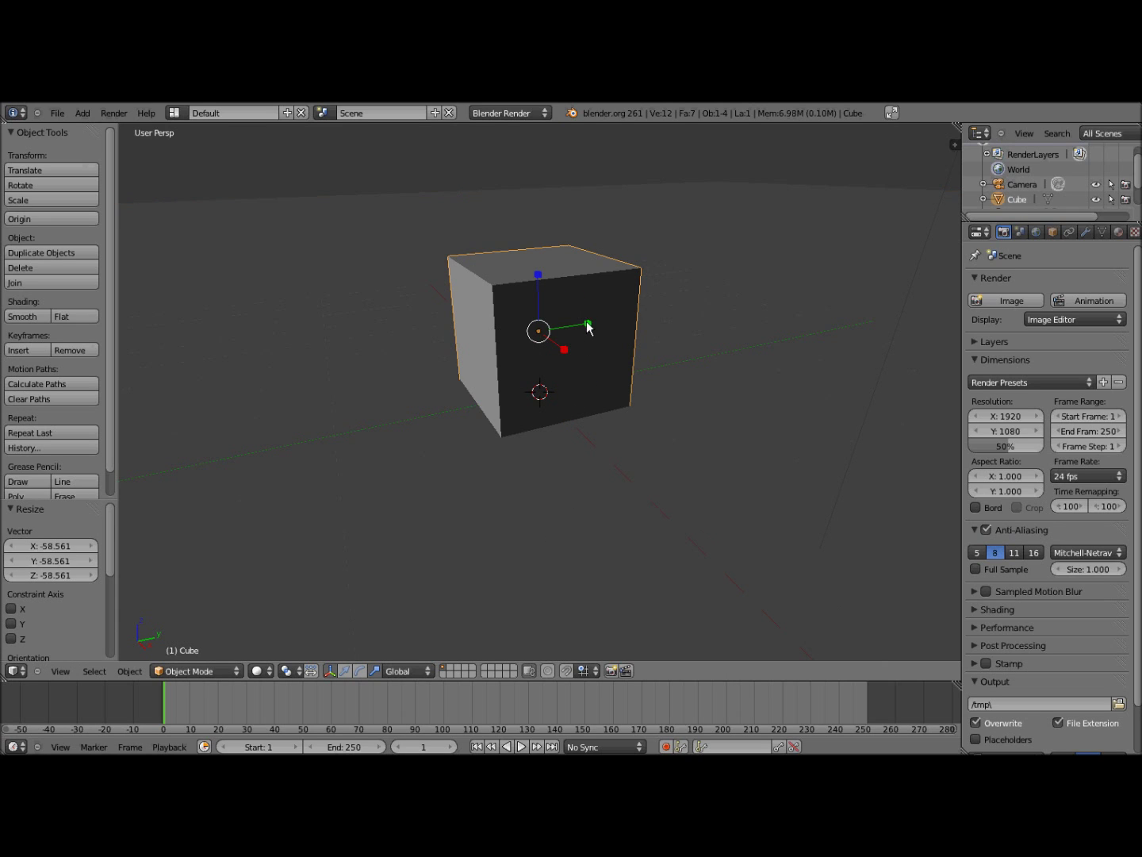
{"action": "left_click_drag", "start_coordinate": [588, 324], "coordinate": [632, 320]}
{"action": "middle_click_drag", "start_coordinate": [572, 445], "coordinate": [591, 445]}
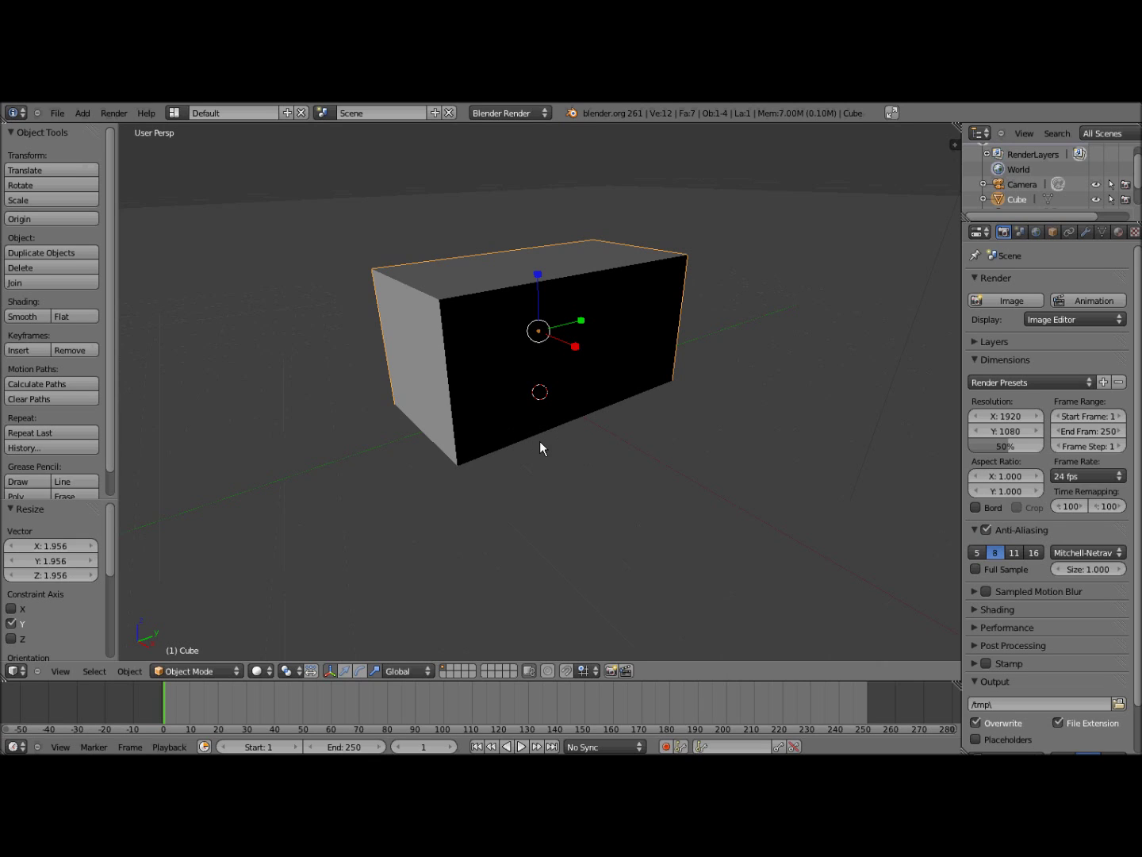
Enter Edit Mode on the cube, clear the selection, and select only its top face using face selection.
{"action": "left_click", "coordinate": [238, 670]}
{"action": "left_click", "coordinate": [198, 638]}
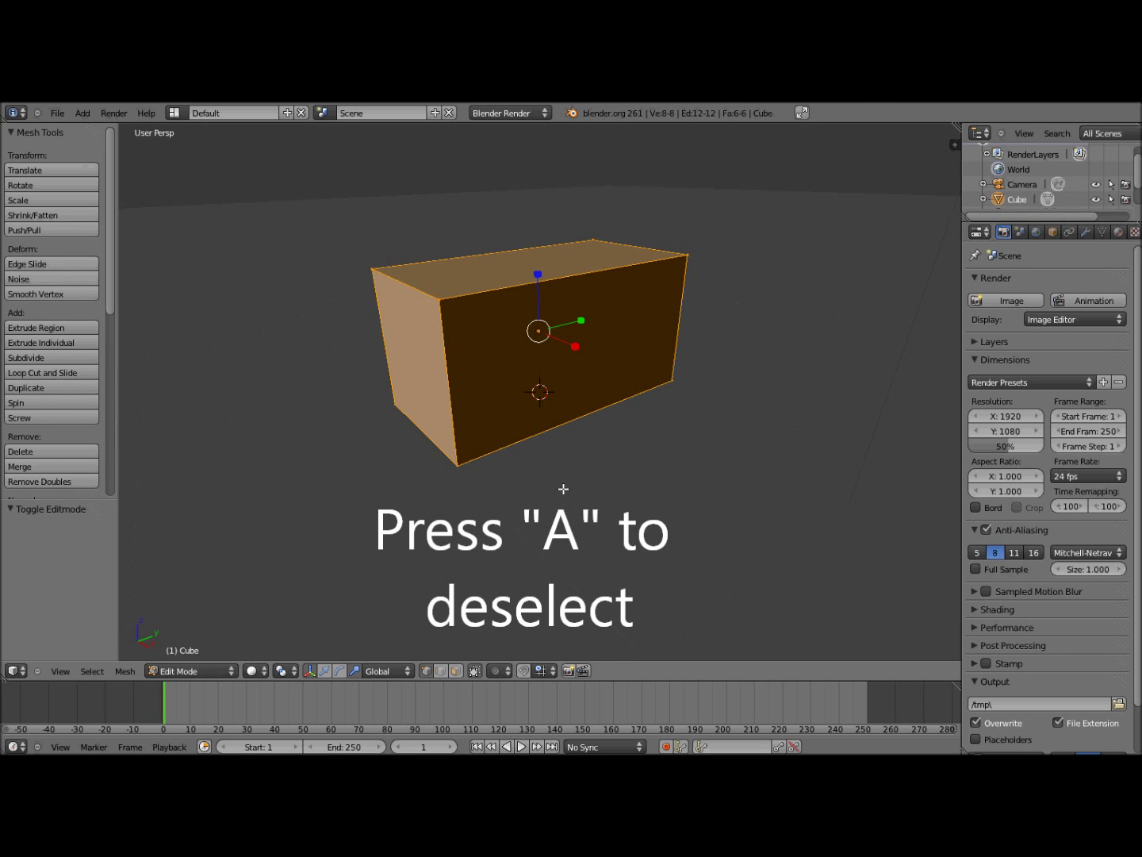
{"action": "key", "text": "a"}
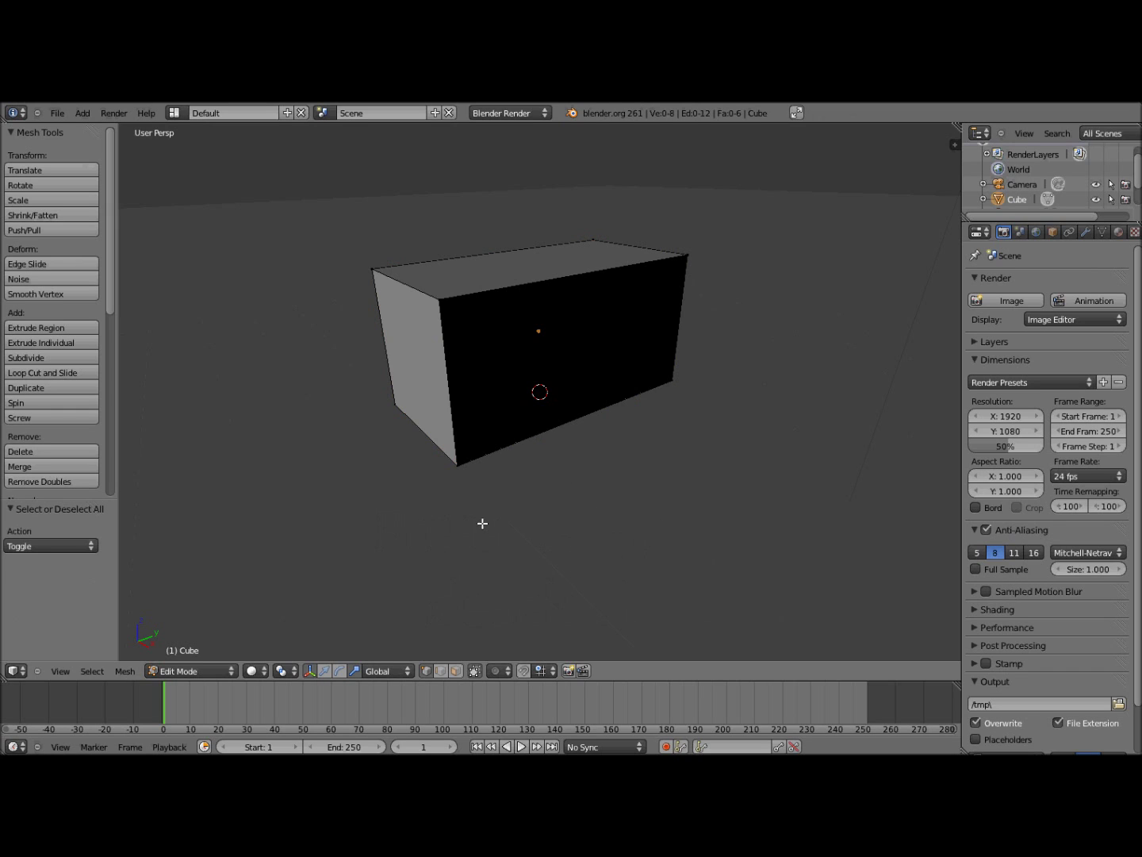
{"action": "left_click", "coordinate": [459, 674]}
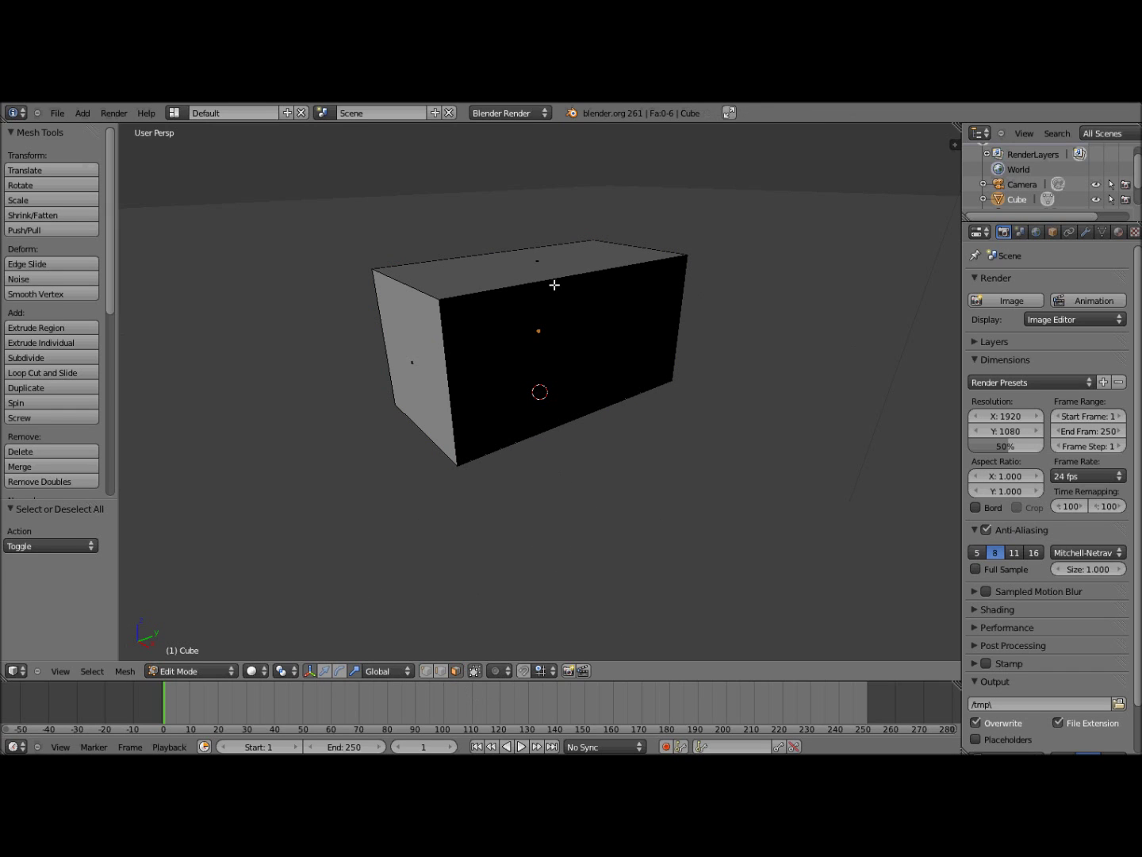
{"action": "right_click", "coordinate": [501, 274]}
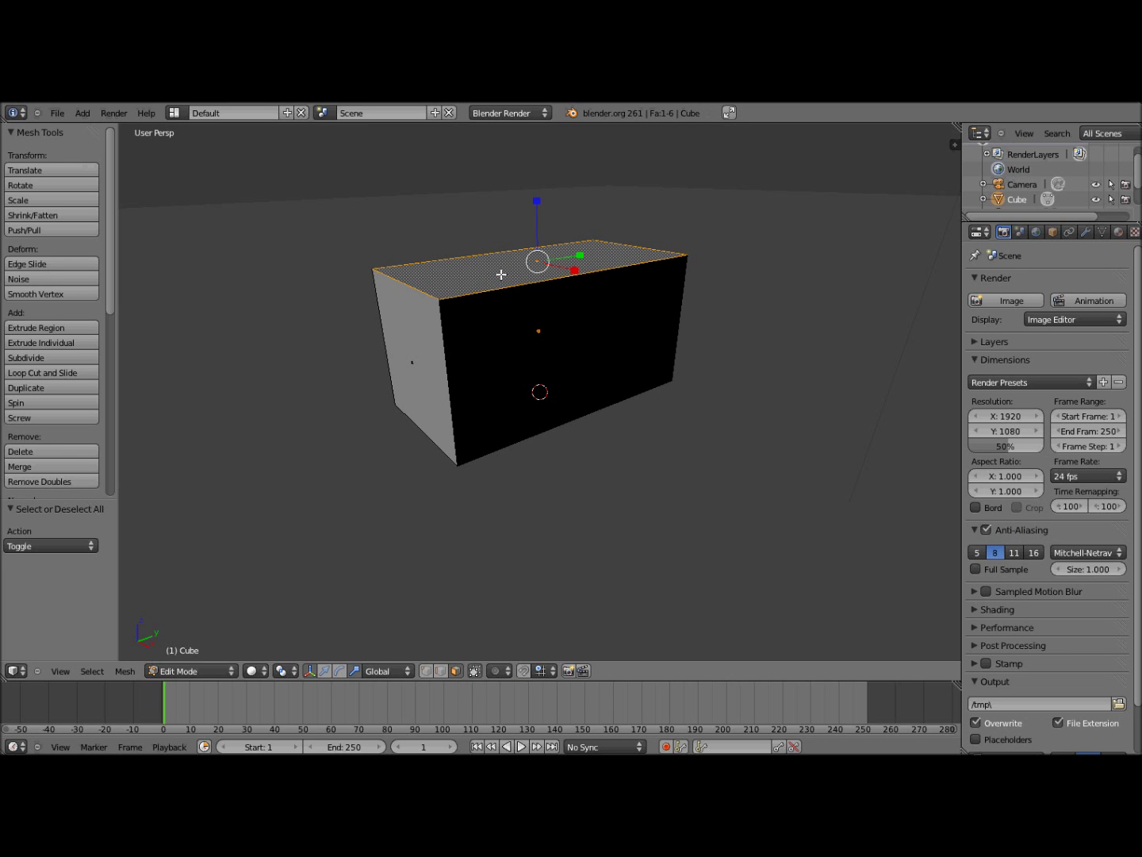
Extrude the top face with zero offset and scale the new face by about 1.107 to form the roof overhang.
{"action": "key", "text": "e"}
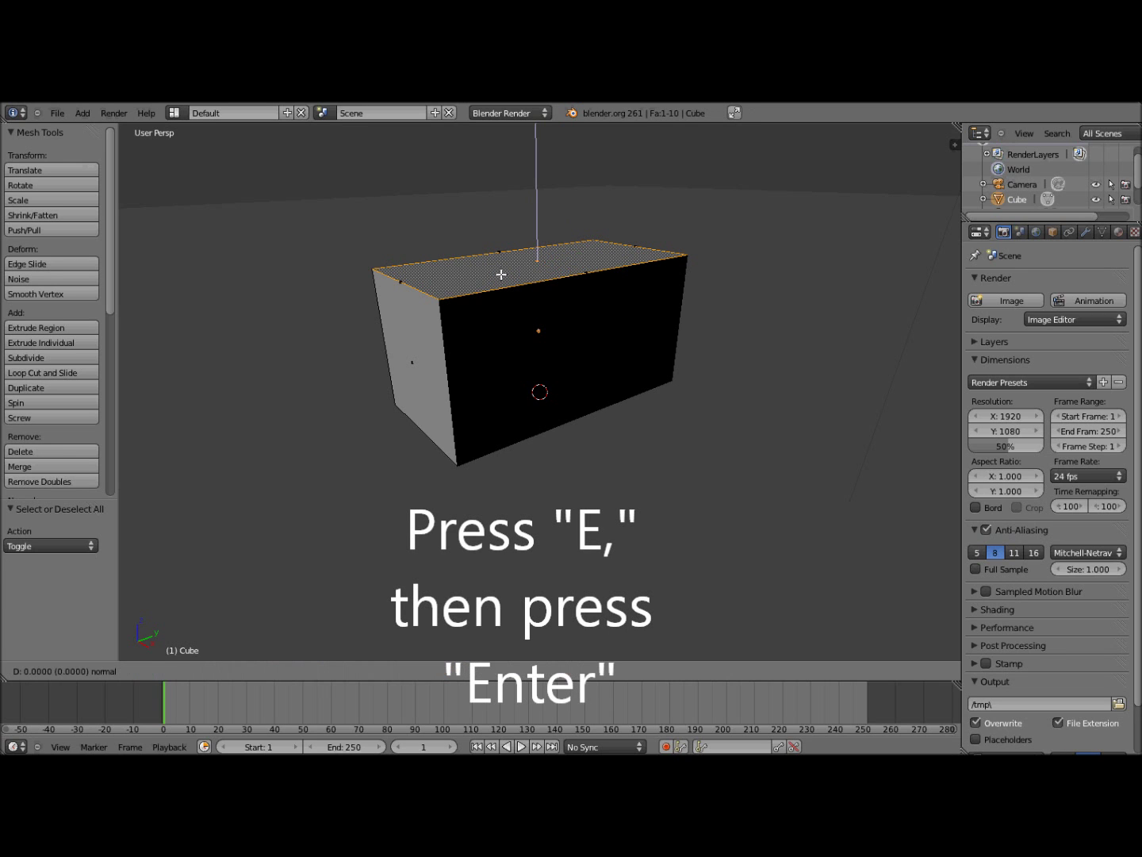
{"action": "key", "text": "Return"}
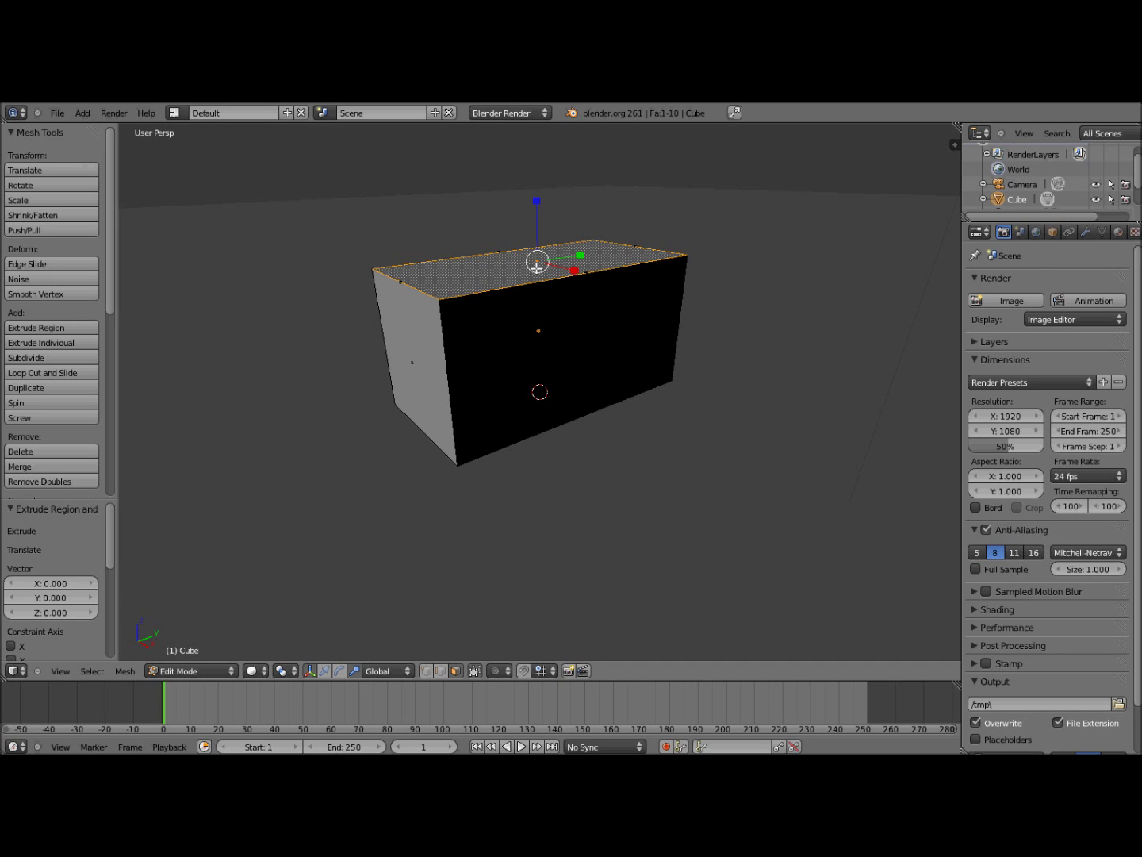
{"action": "key", "text": "s"}
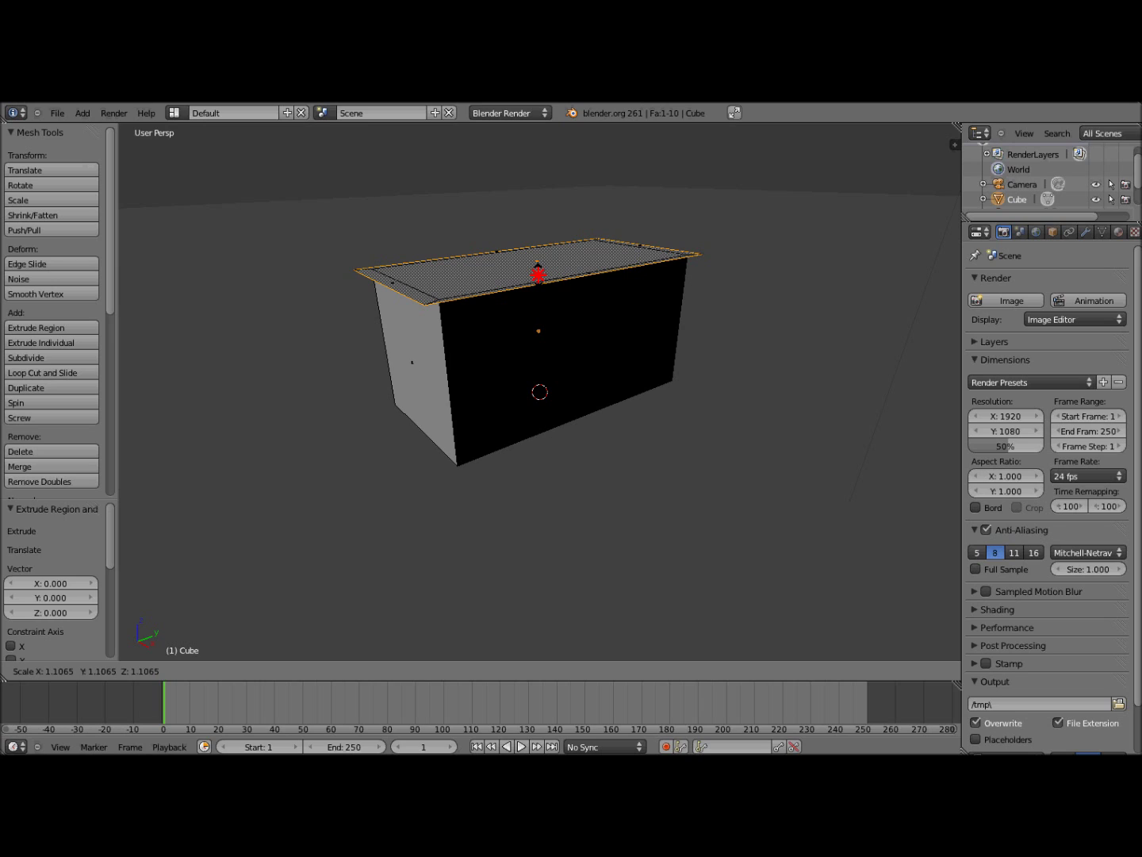
{"action": "left_click", "coordinate": [538, 275]}
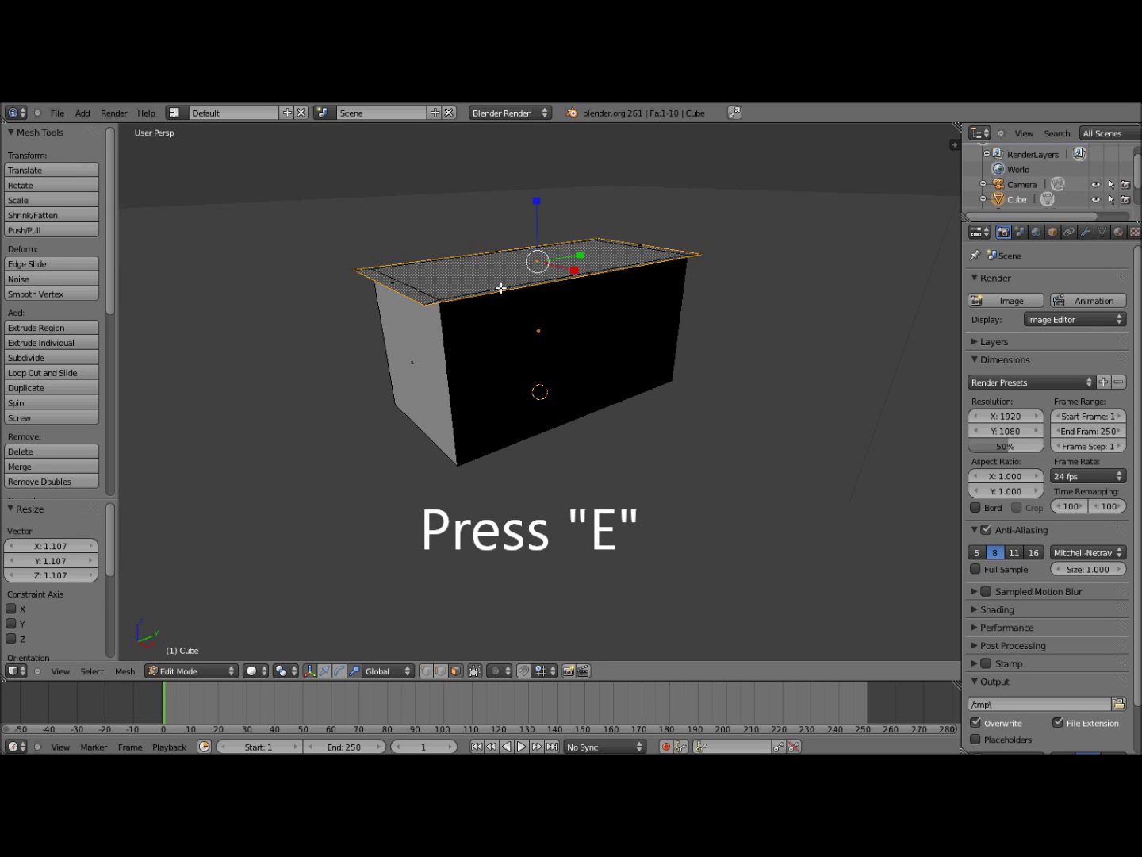
Extrude the enlarged top face about 0.325 upward and merge its vertices at center to form a peaked roof.
{"action": "key", "text": "e"}
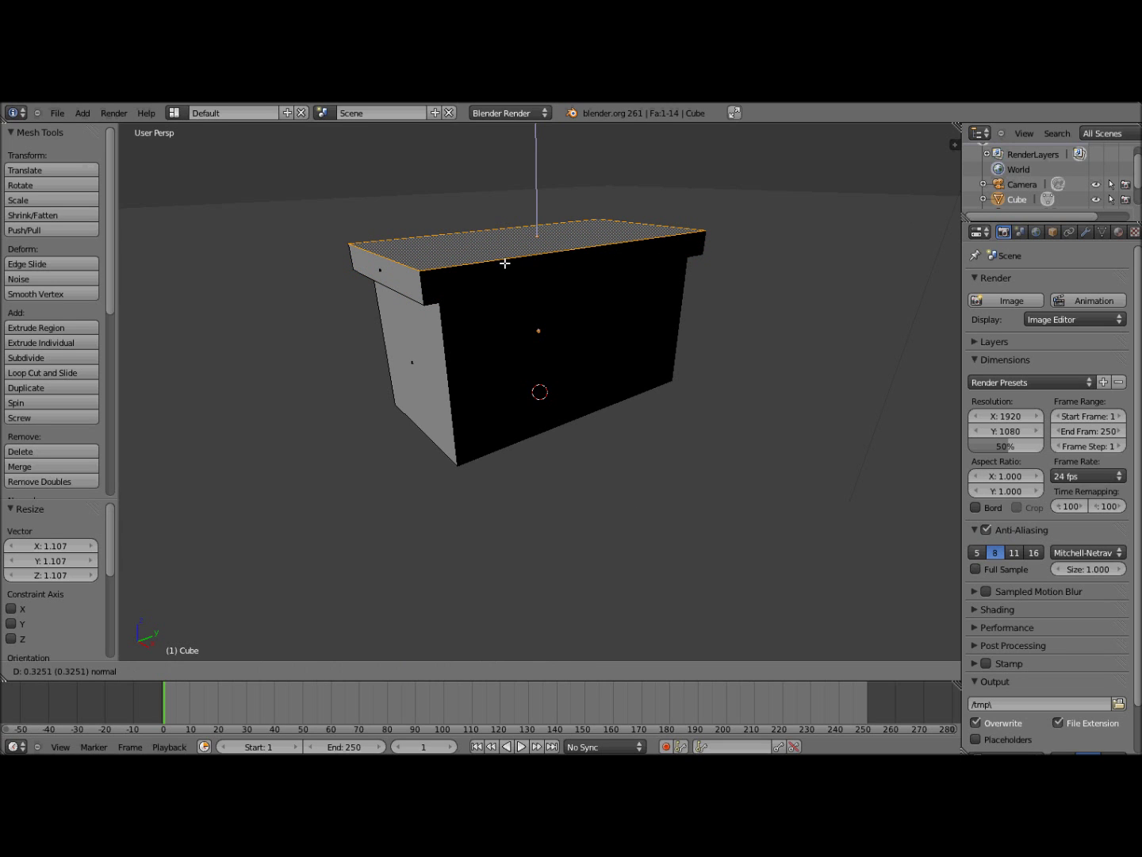
{"action": "left_click", "coordinate": [505, 263]}
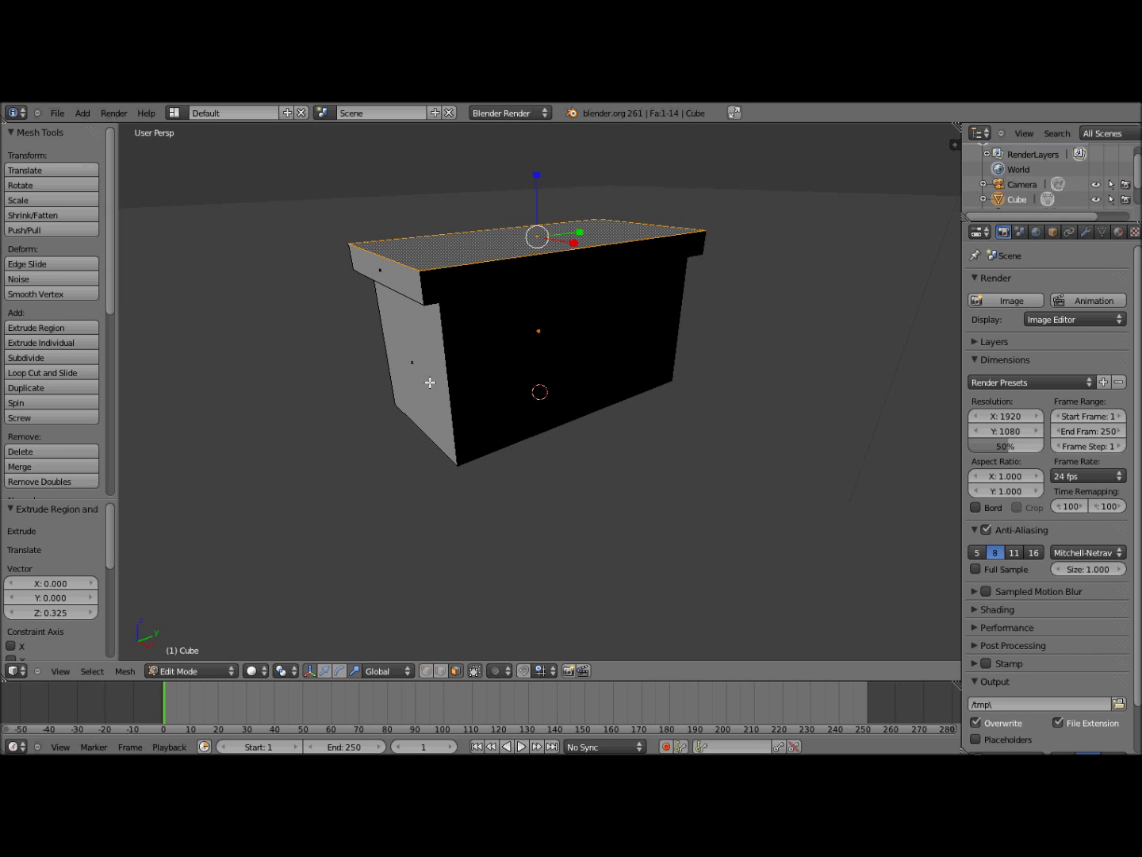
{"action": "left_click", "coordinate": [132, 672]}
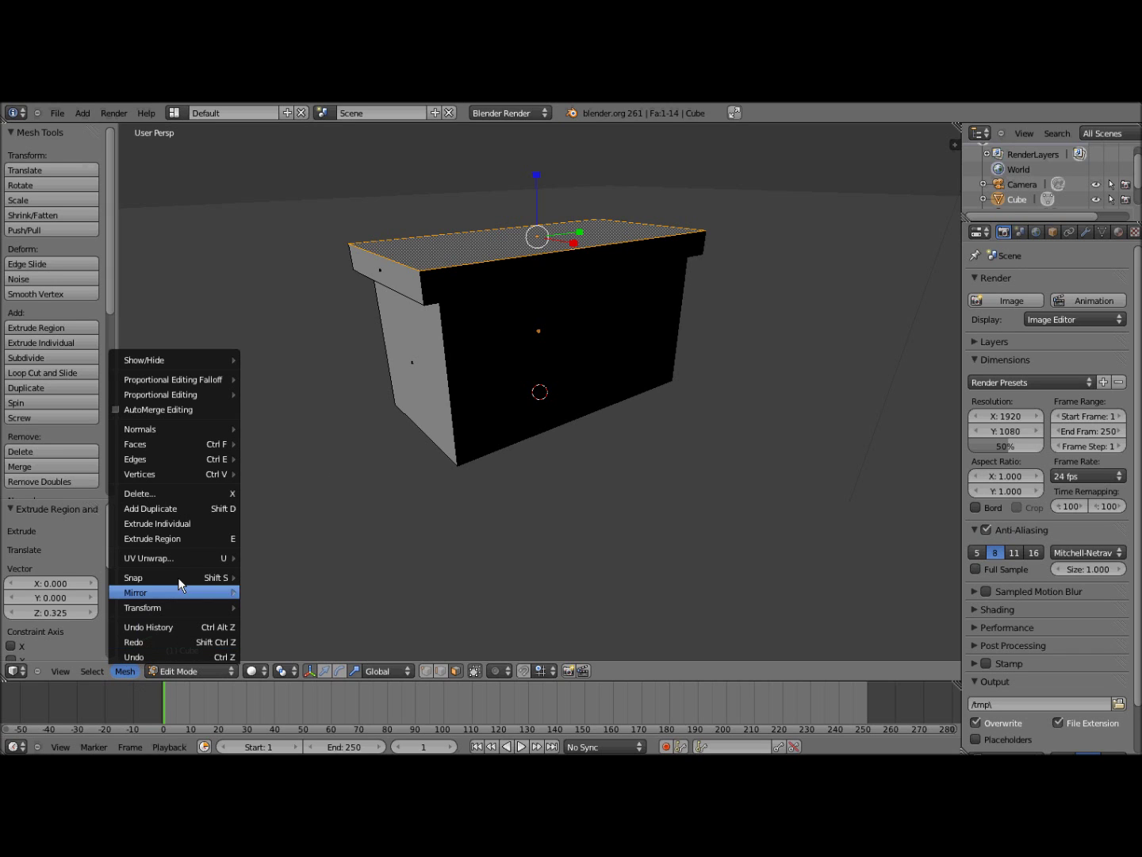
{"action": "mouse_move", "coordinate": [174, 466]}
{"action": "mouse_move", "coordinate": [207, 476]}
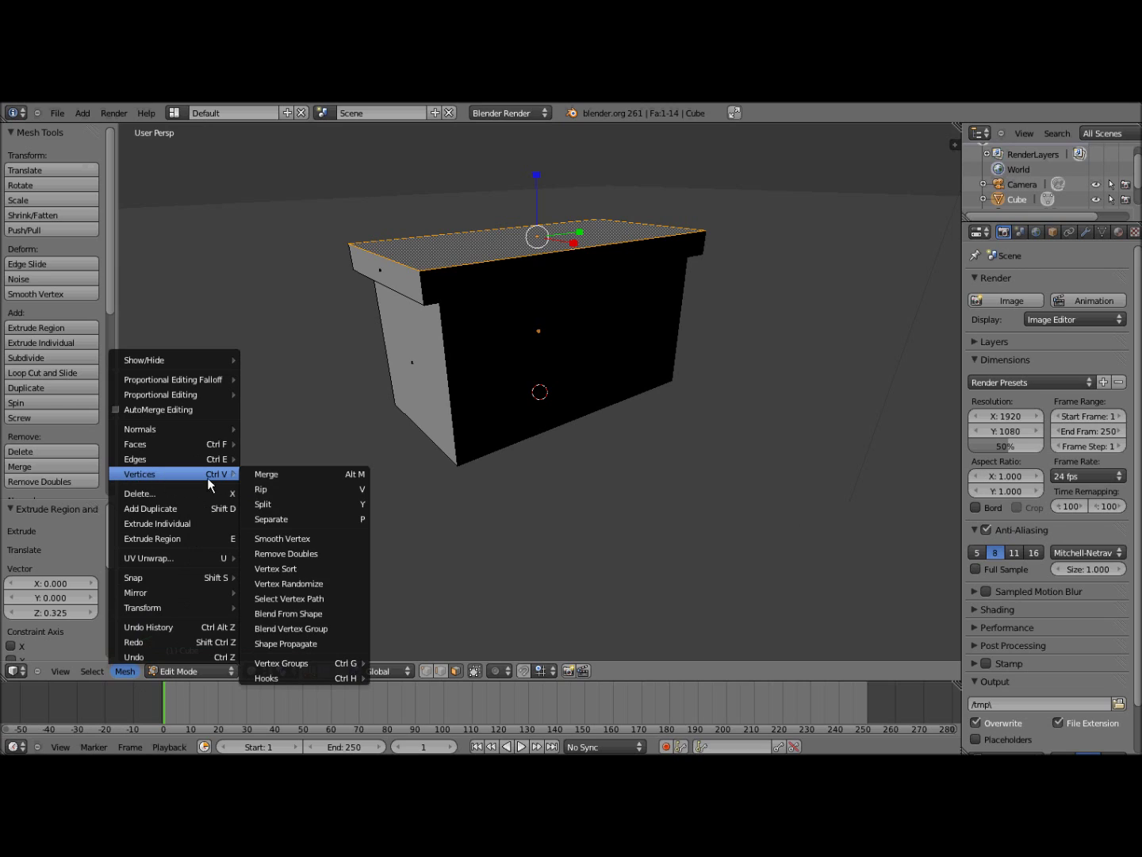
{"action": "left_click", "coordinate": [306, 475]}
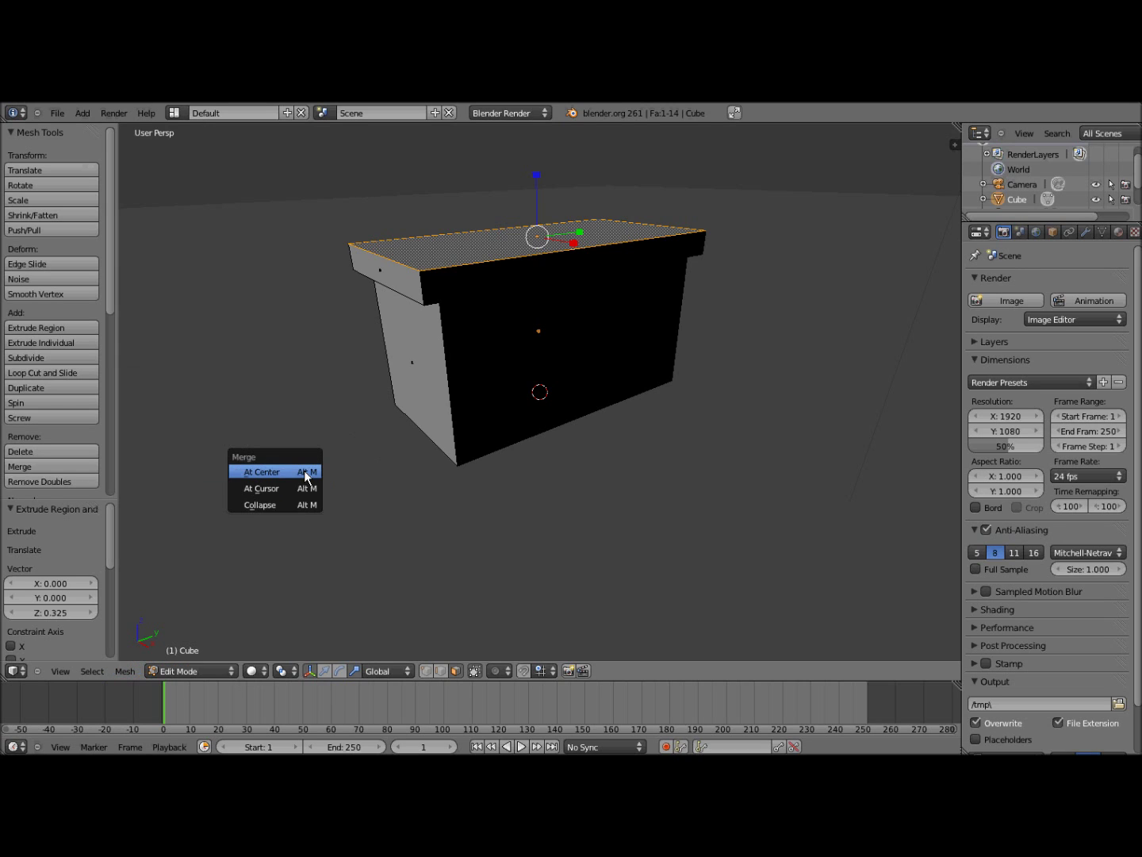
{"action": "left_click", "coordinate": [270, 472]}
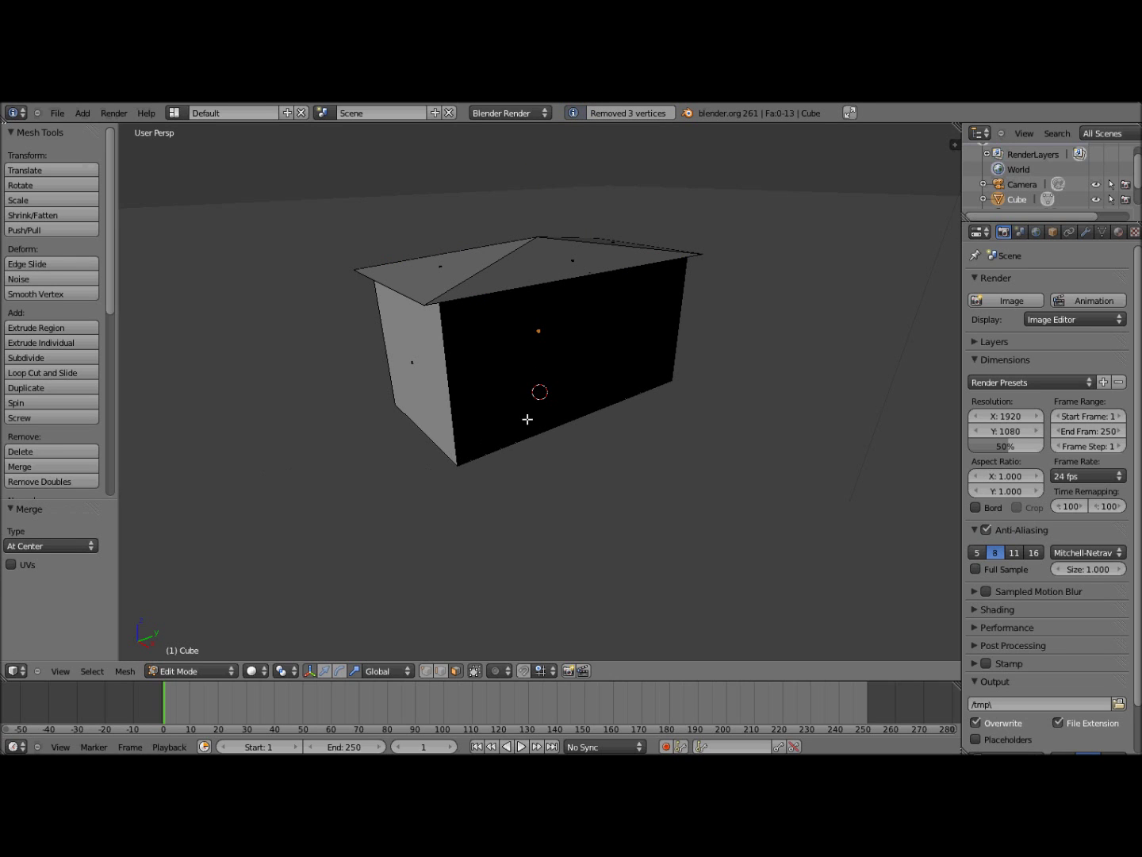
{"action": "mouse_move", "coordinate": [528, 416]}
{"action": "middle_mouse_down"}
{"action": "mouse_move", "coordinate": [546, 439]}
{"action": "mouse_move", "coordinate": [503, 438]}
{"action": "mouse_move", "coordinate": [561, 438]}
{"action": "mouse_move", "coordinate": [538, 425]}
{"action": "middle_mouse_up"}
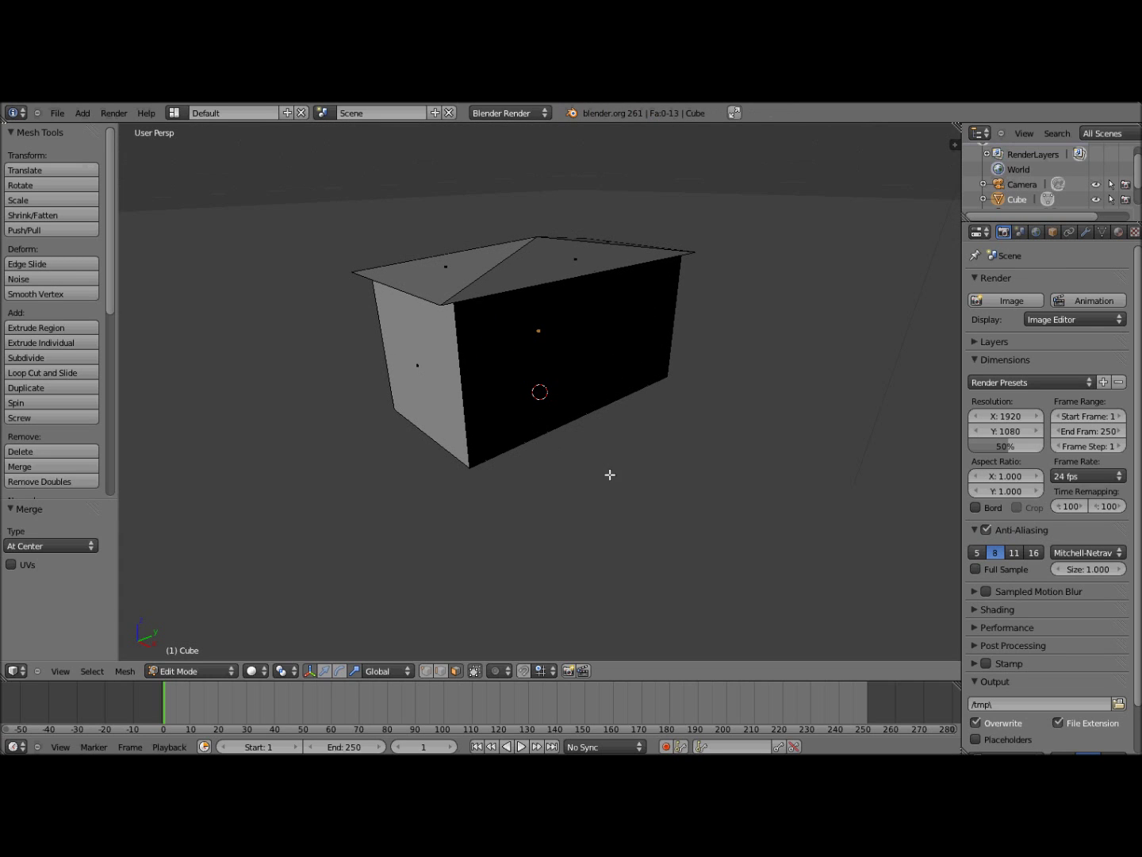
Return to Object Mode and add two shape keys to the barn, naming the second one "pyramid".
{"action": "left_click", "coordinate": [226, 672]}
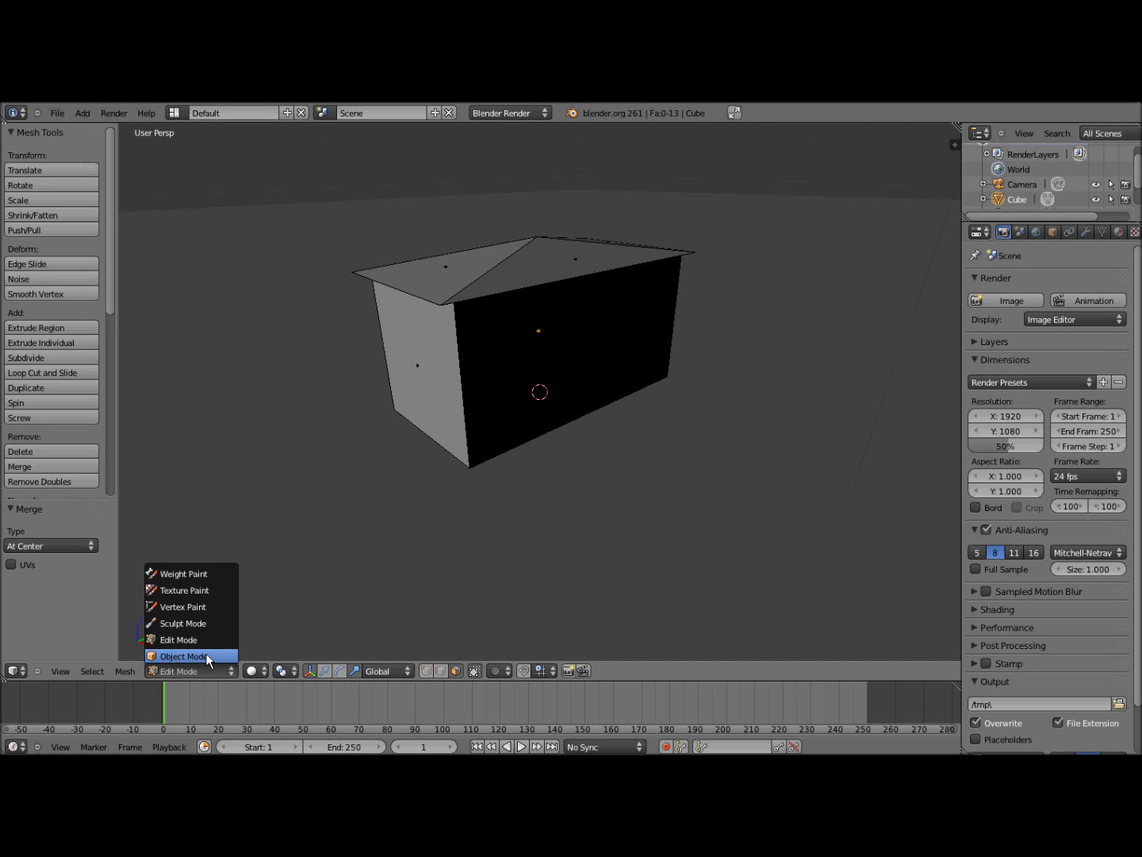
{"action": "left_click", "coordinate": [205, 654]}
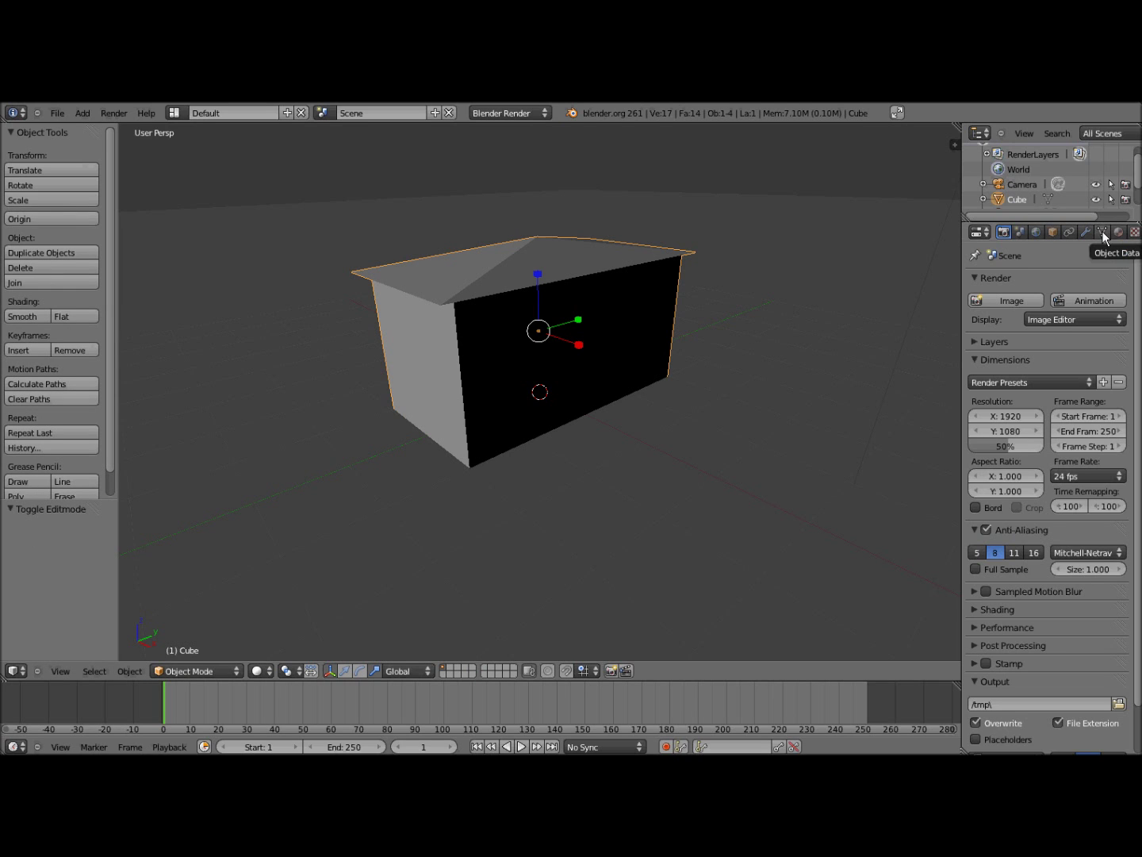
{"action": "left_click", "coordinate": [1103, 234]}
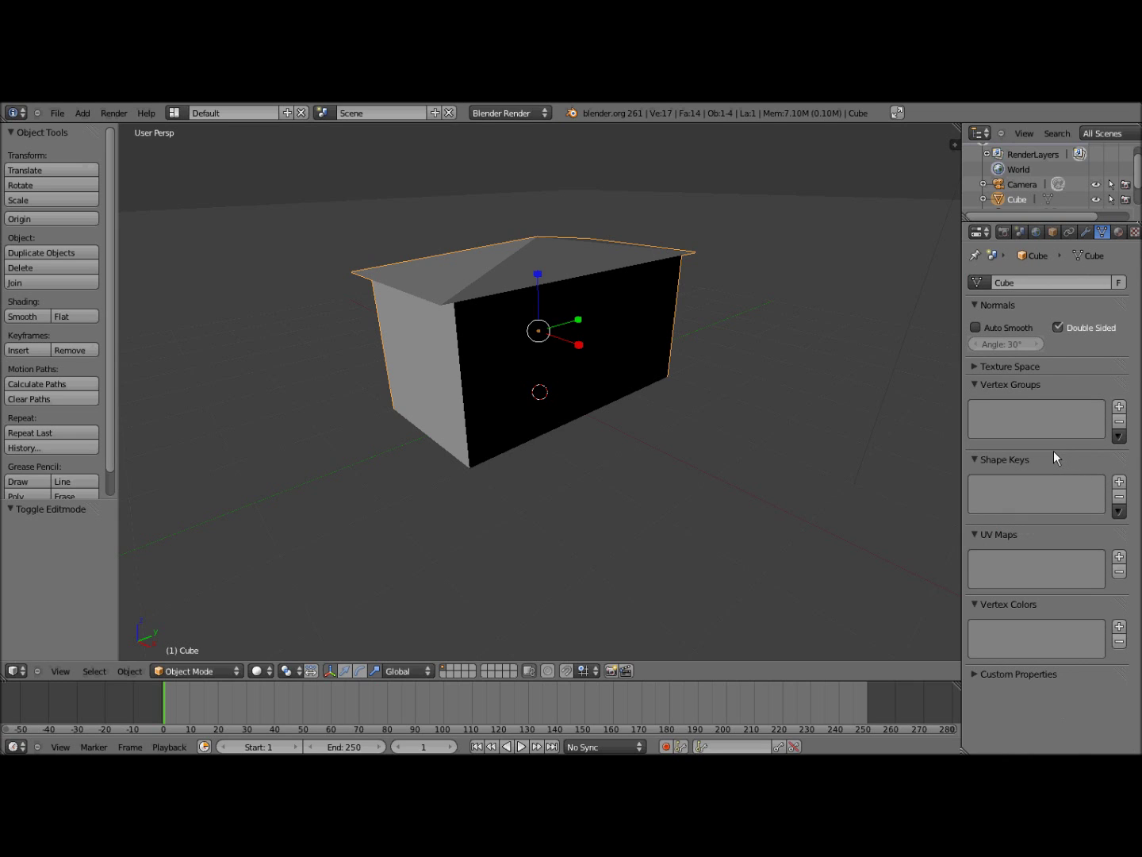
{"action": "left_click", "coordinate": [1119, 482]}
{"action": "left_click", "coordinate": [1118, 482]}
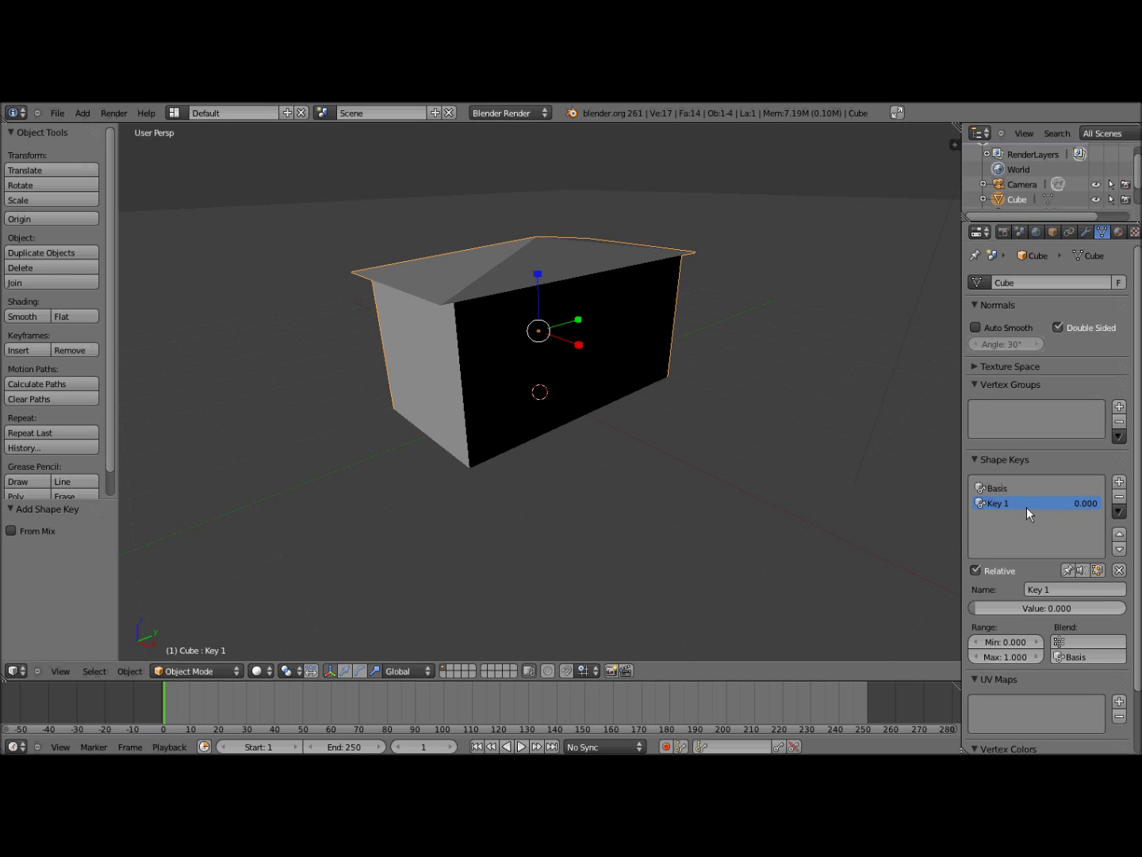
{"action": "left_click", "coordinate": [1055, 590]}
{"action": "type", "text": "pyramid"}
{"action": "key", "text": "Return"}
In Edit Mode with the pyramid key active, select the whole barn and scale it along Y by about 0.459.
{"action": "left_click", "coordinate": [233, 670]}
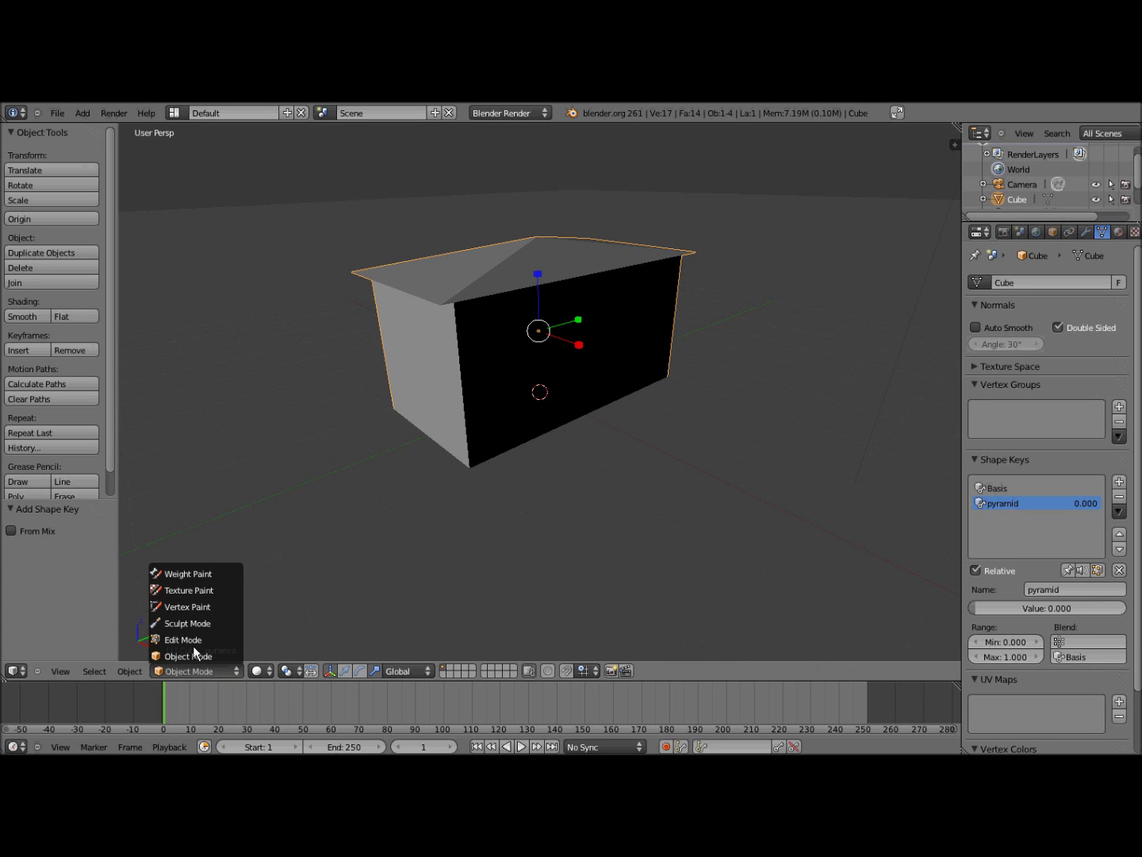
{"action": "left_click", "coordinate": [188, 640]}
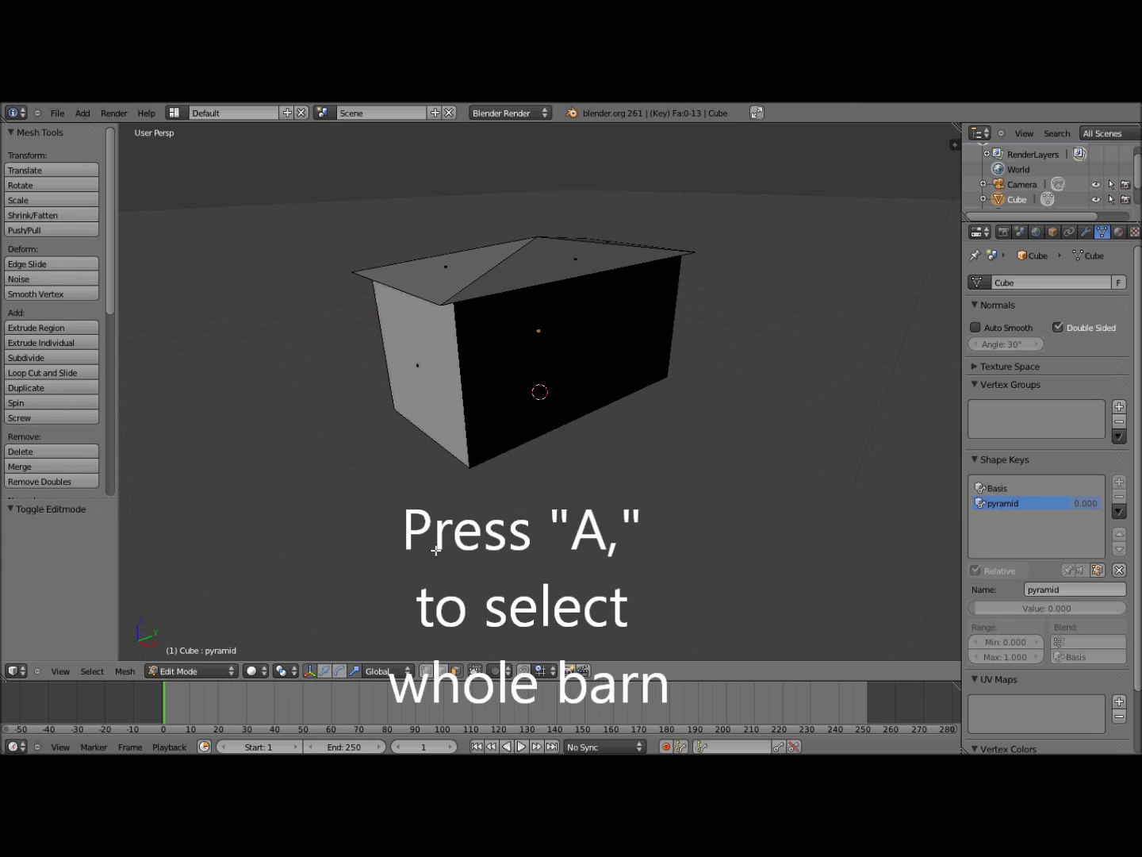
{"action": "key", "text": "a"}
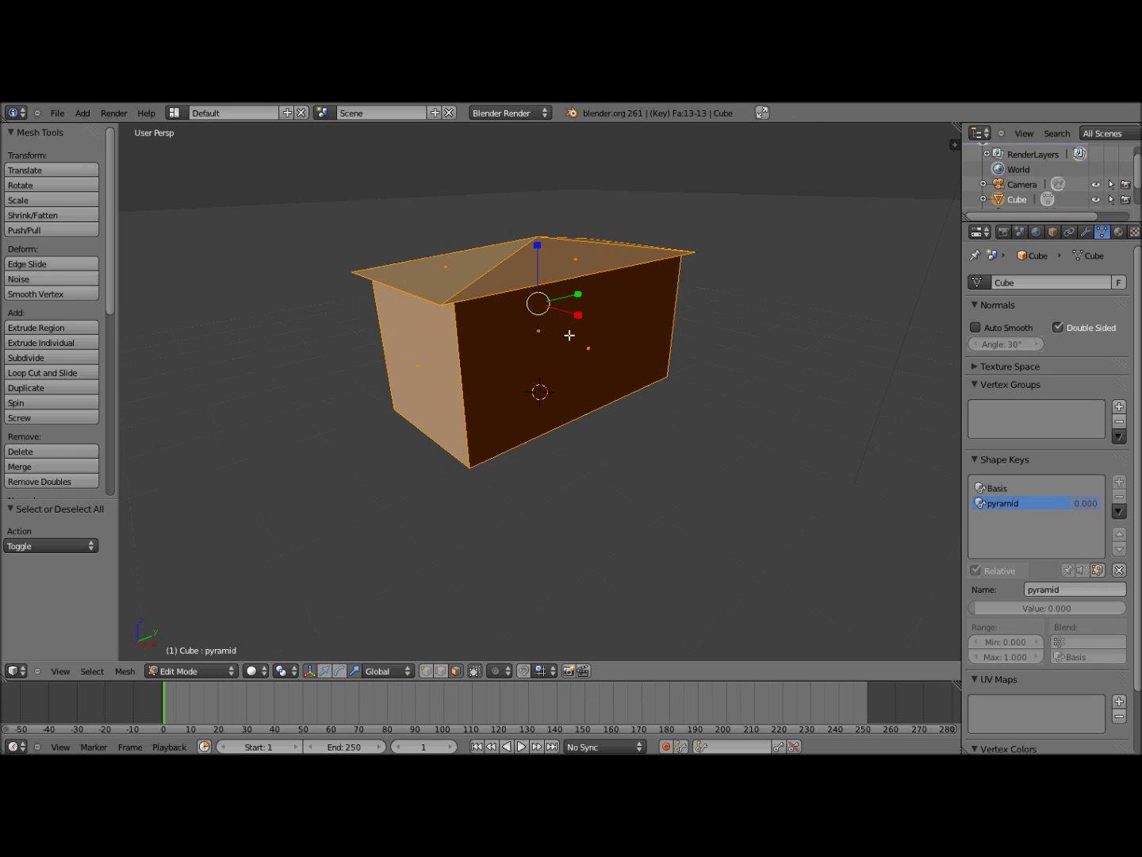
{"action": "left_click", "coordinate": [577, 295]}
{"action": "left_click_drag", "start_coordinate": [577, 294], "coordinate": [557, 300]}
{"action": "middle_click_drag", "start_coordinate": [632, 437], "coordinate": [611, 448]}
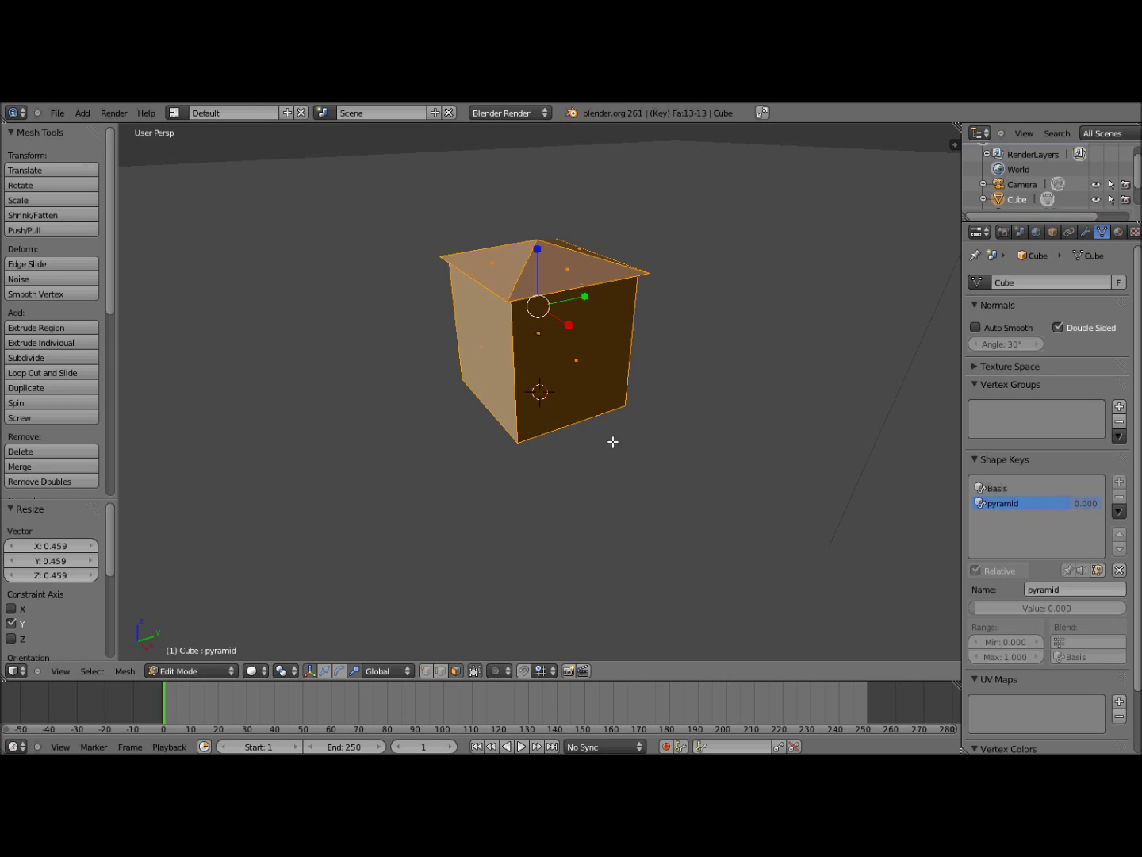
Switch to vertex selection, deselect the whole barn, and display the viewport in wireframe shading.
{"action": "left_click", "coordinate": [426, 673]}
{"action": "key", "text": "a"}
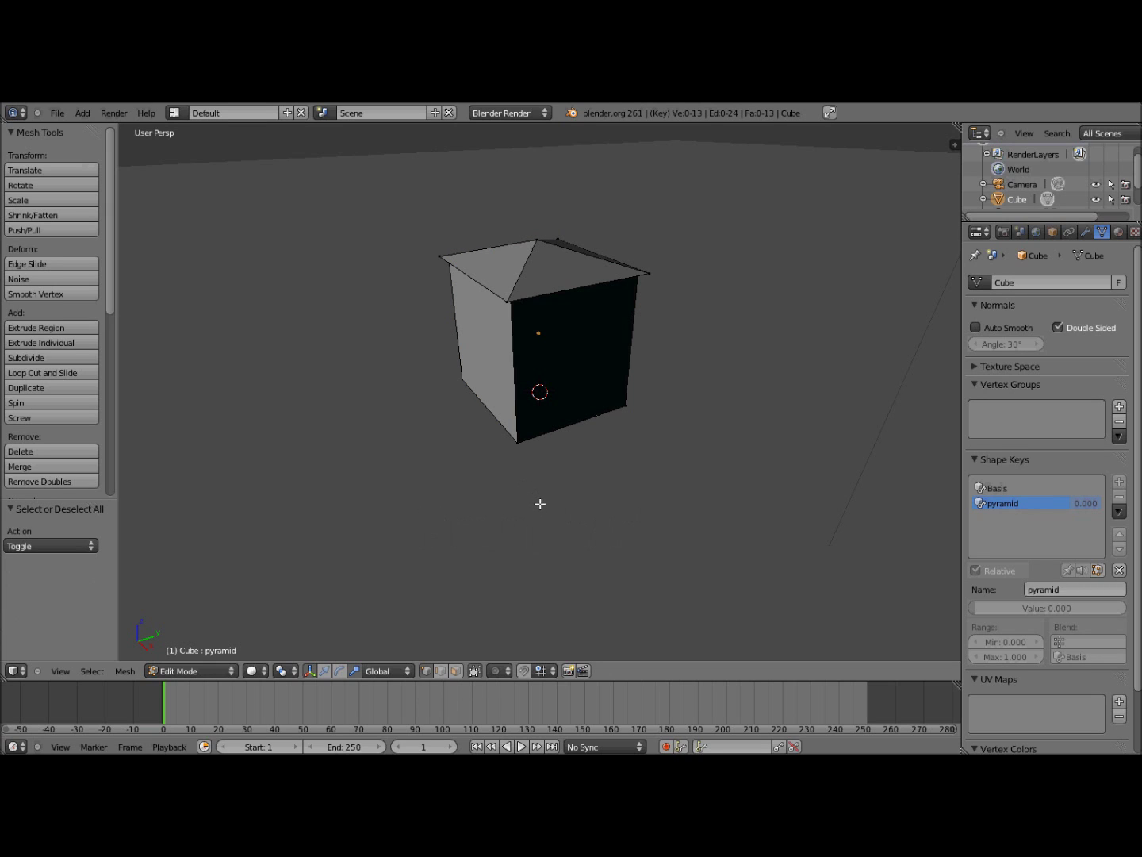
{"action": "left_click", "coordinate": [266, 672]}
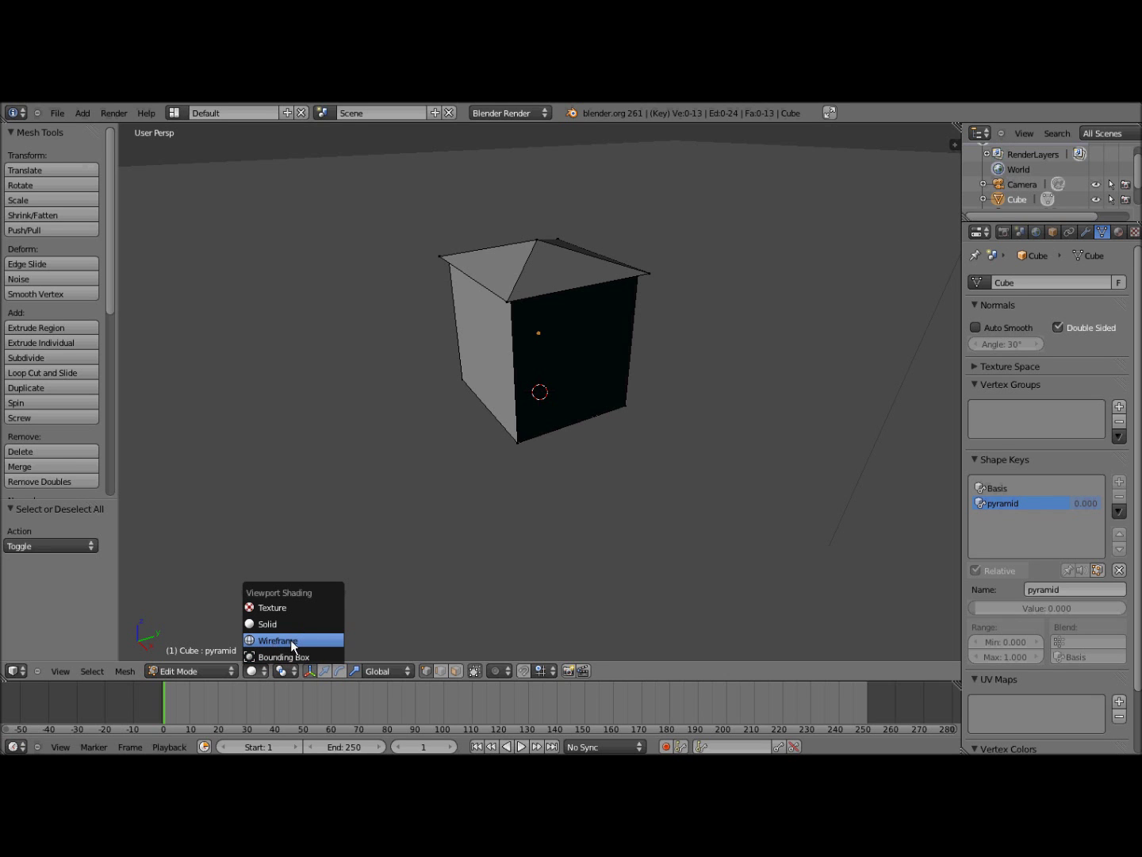
{"action": "left_click", "coordinate": [291, 641]}
{"action": "middle_click_drag", "start_coordinate": [518, 528], "coordinate": [535, 571]}
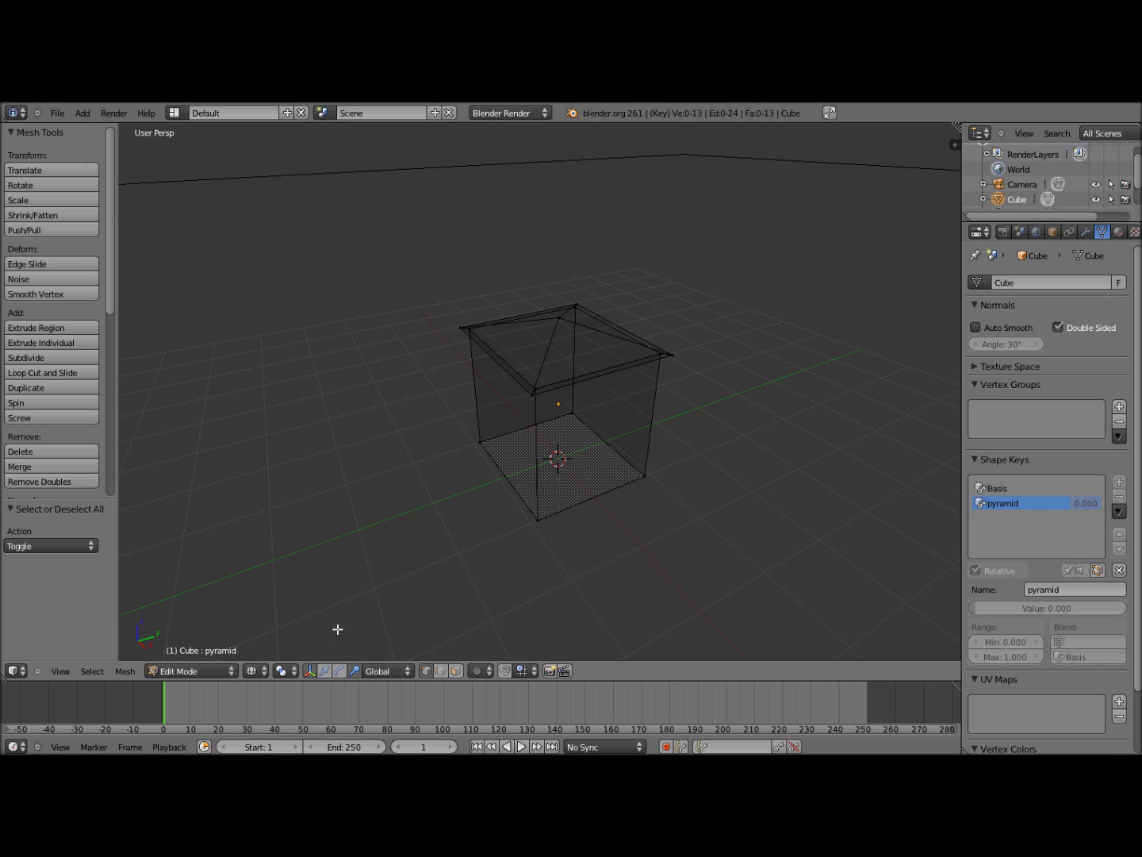
Circle-select the eight vertices at the four upper corners of the barn's walls and eaves, leaving the roof peak unselected.
{"action": "left_click", "coordinate": [93, 671]}
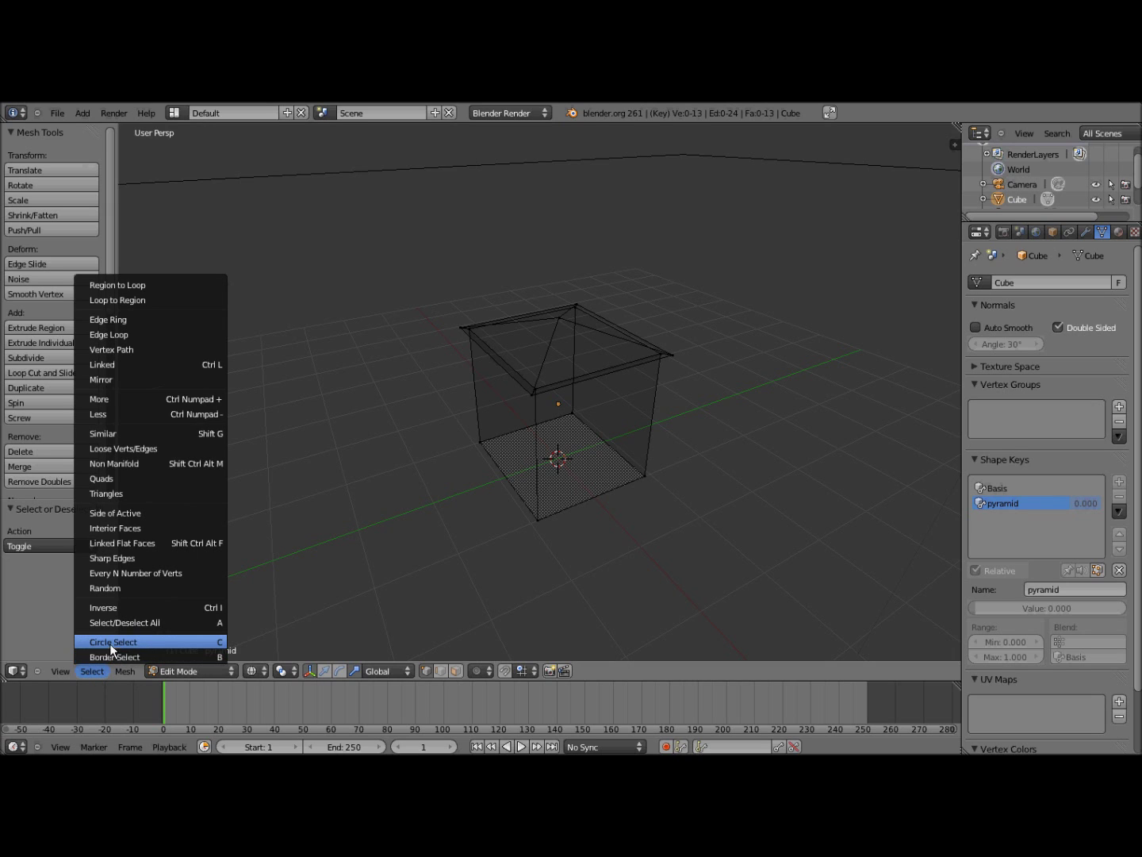
{"action": "left_click", "coordinate": [184, 641]}
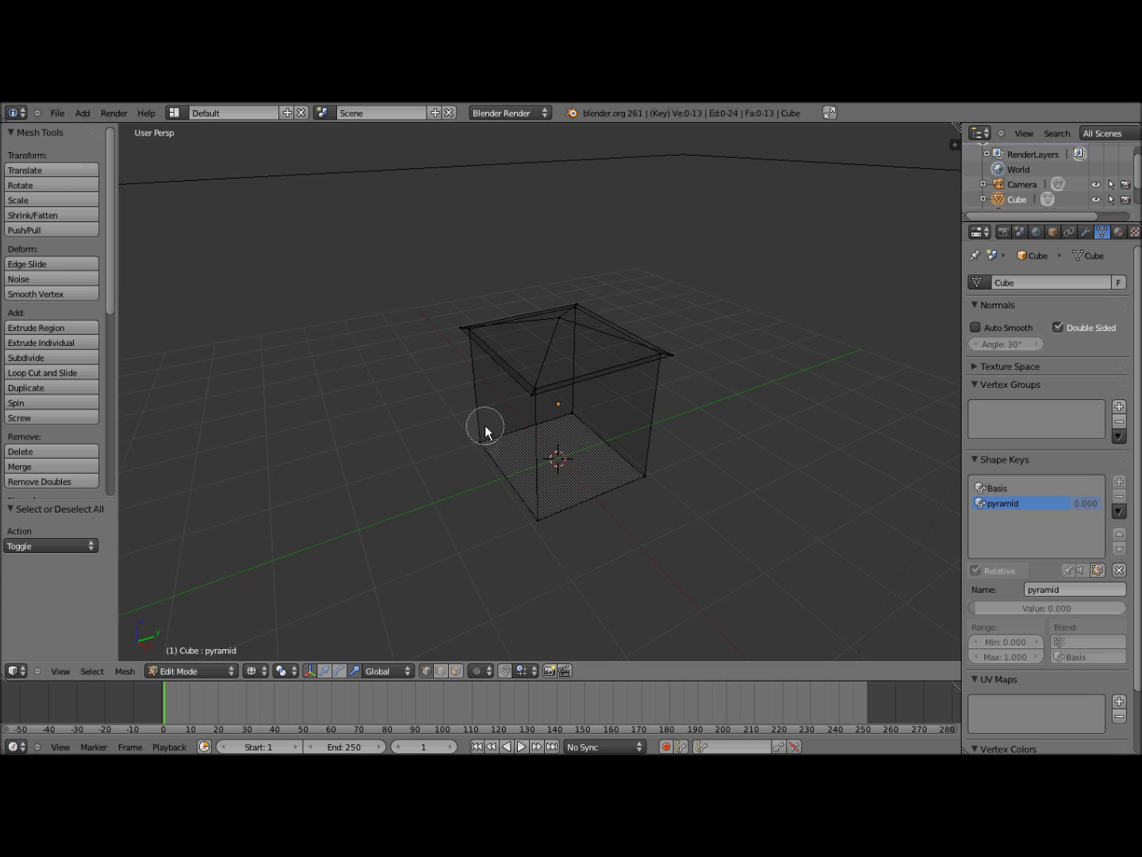
{"action": "left_click", "coordinate": [671, 363]}
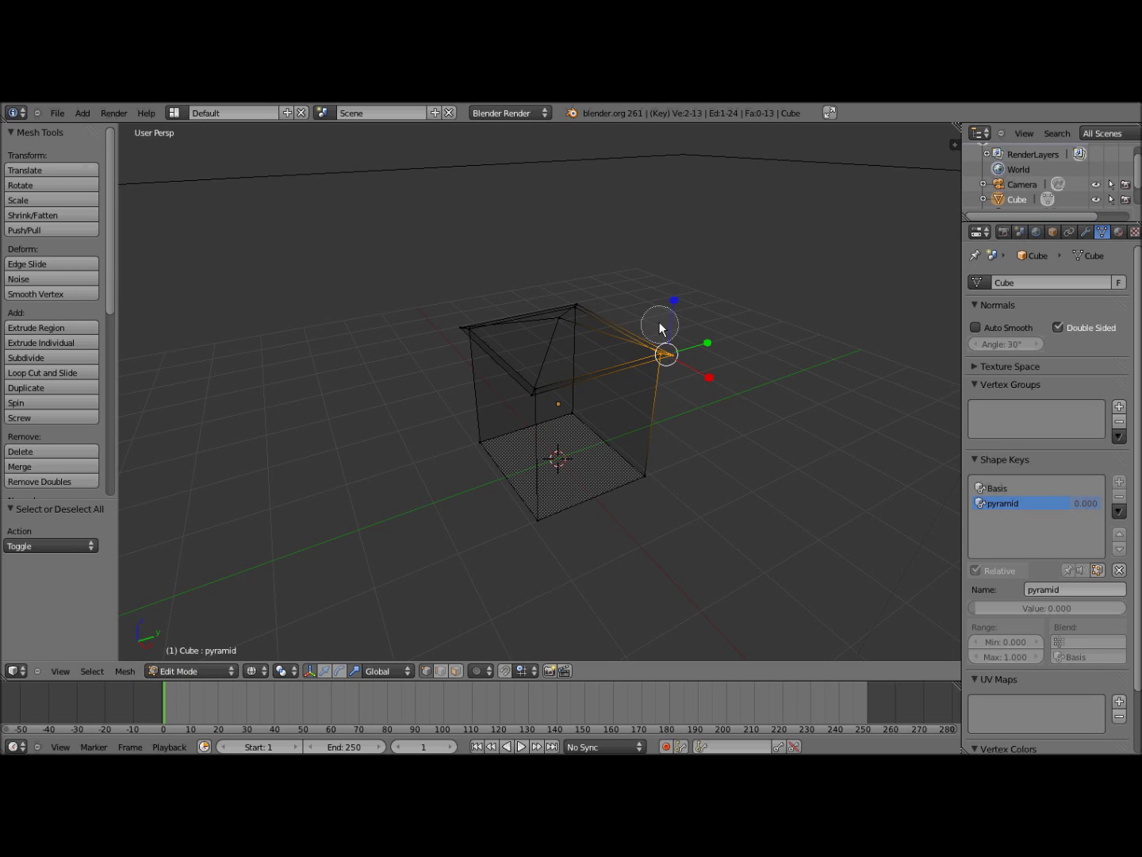
{"action": "left_click", "coordinate": [582, 296]}
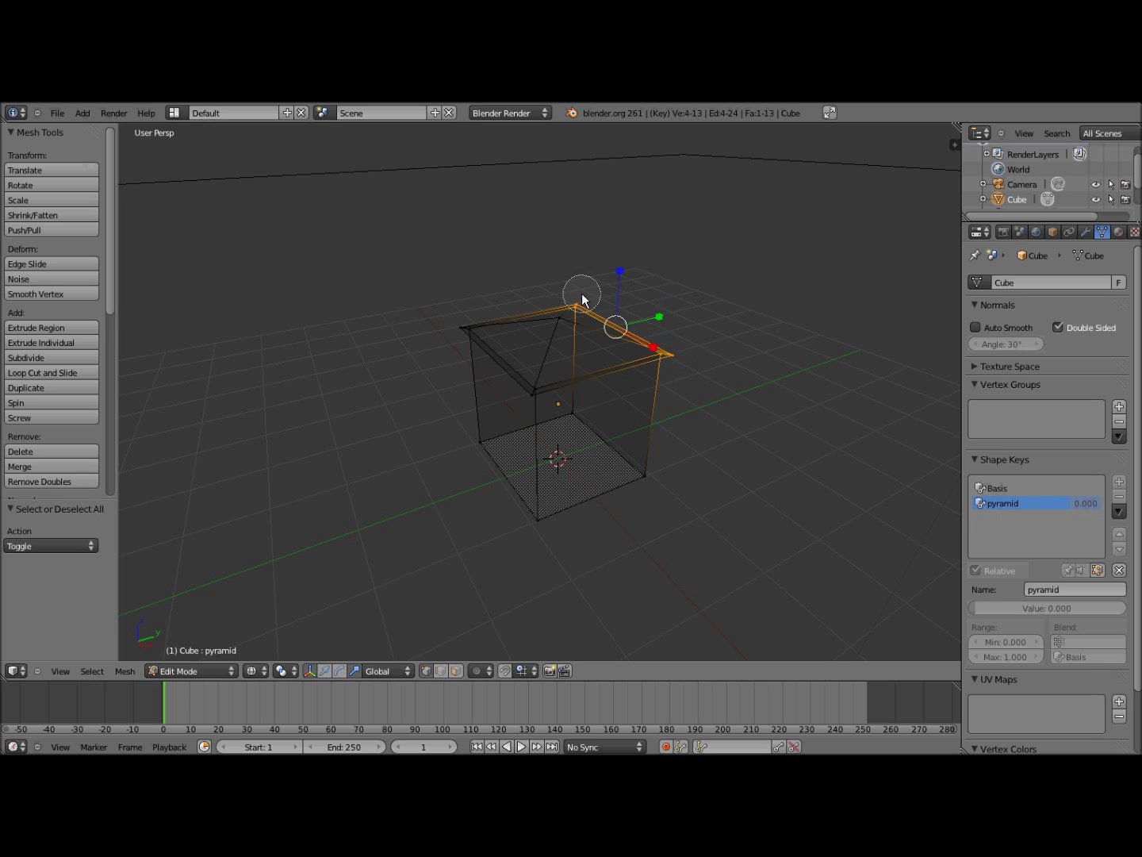
{"action": "left_click", "coordinate": [466, 326]}
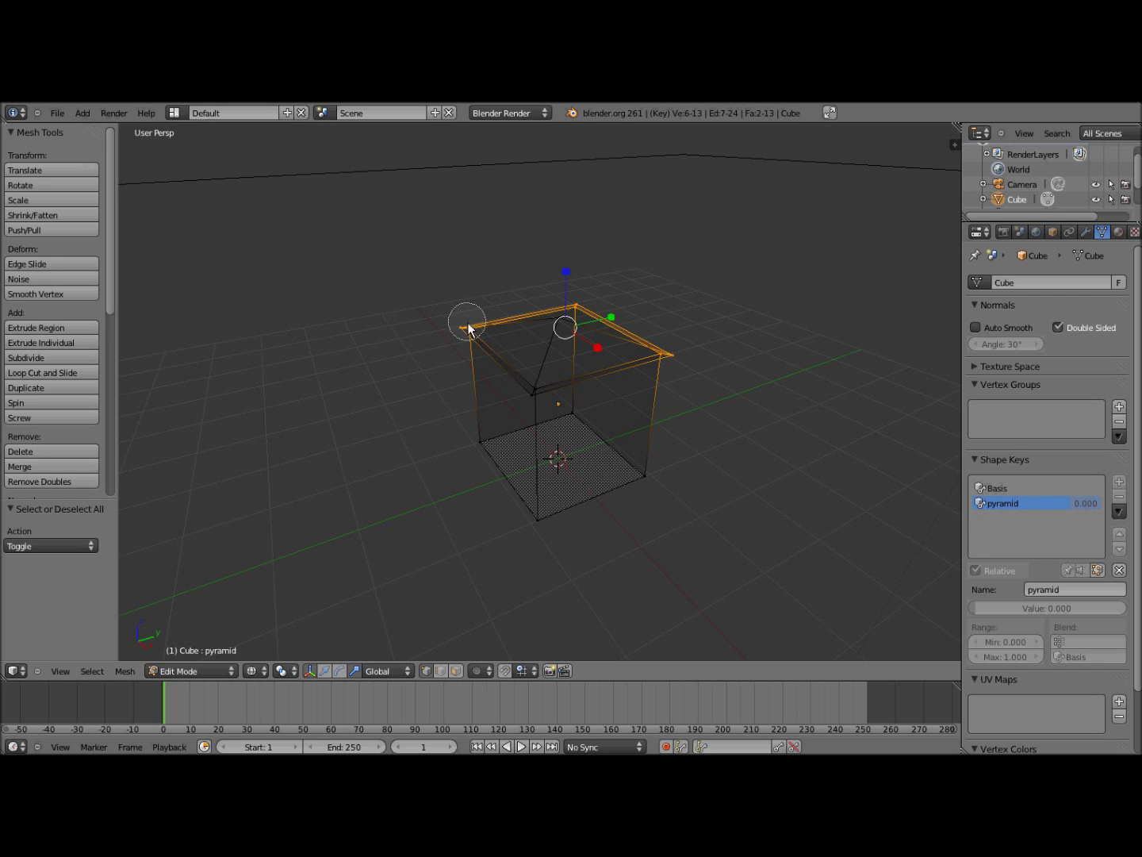
{"action": "left_click", "coordinate": [535, 397]}
{"action": "scroll", "coordinate": [536, 402], "scroll_direction": "down", "scroll_amount": 2}
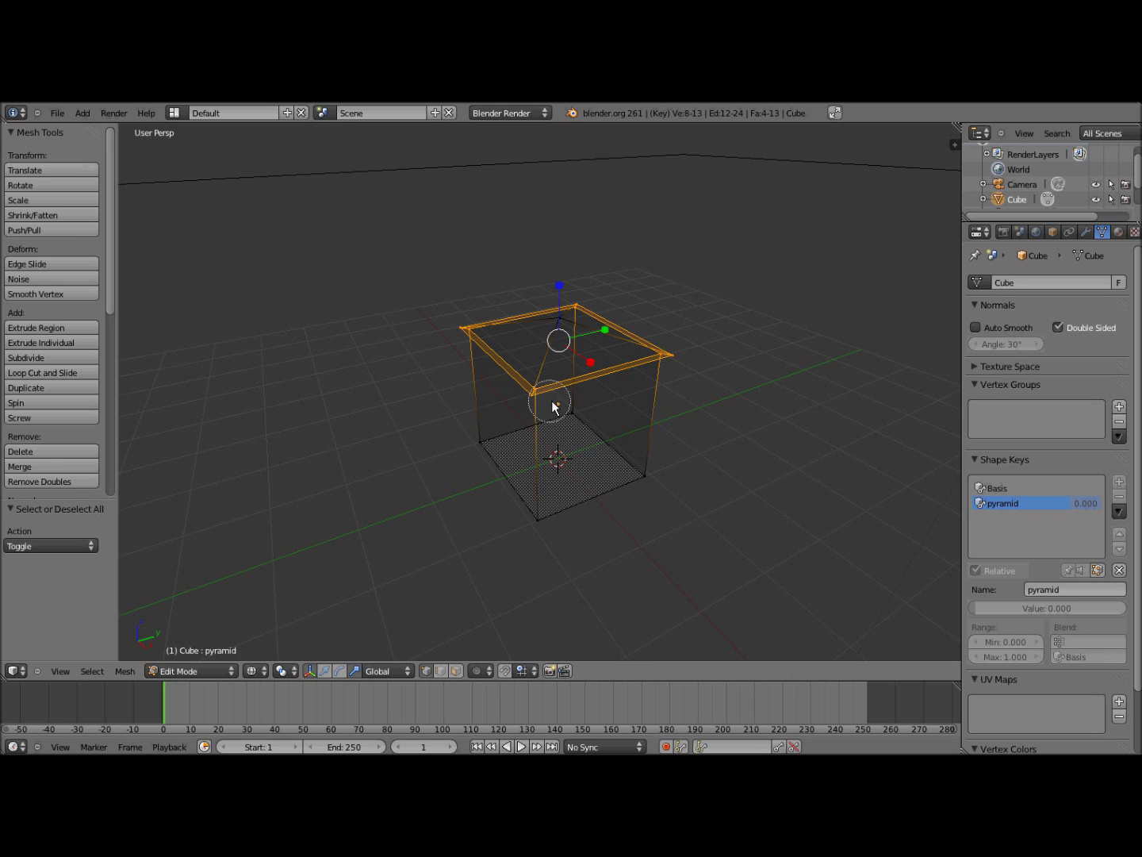
{"action": "right_click", "coordinate": [610, 396]}
Move the selected upper-corner vertices down 2 units along Z to the barn's base, forming the pyramid shape.
{"action": "left_click", "coordinate": [324, 671]}
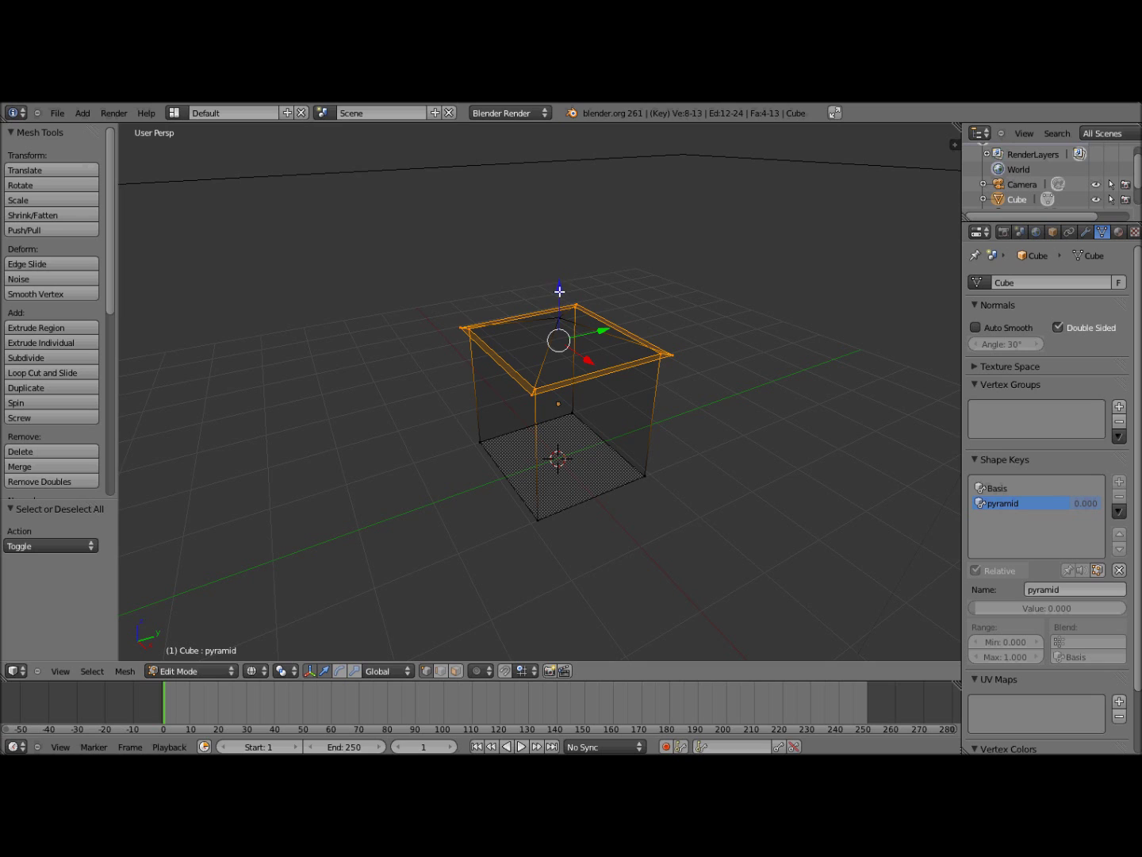
{"action": "left_click_drag", "start_coordinate": [559, 291], "coordinate": [542, 394]}
{"action": "middle_click_drag", "start_coordinate": [616, 415], "coordinate": [617, 386]}
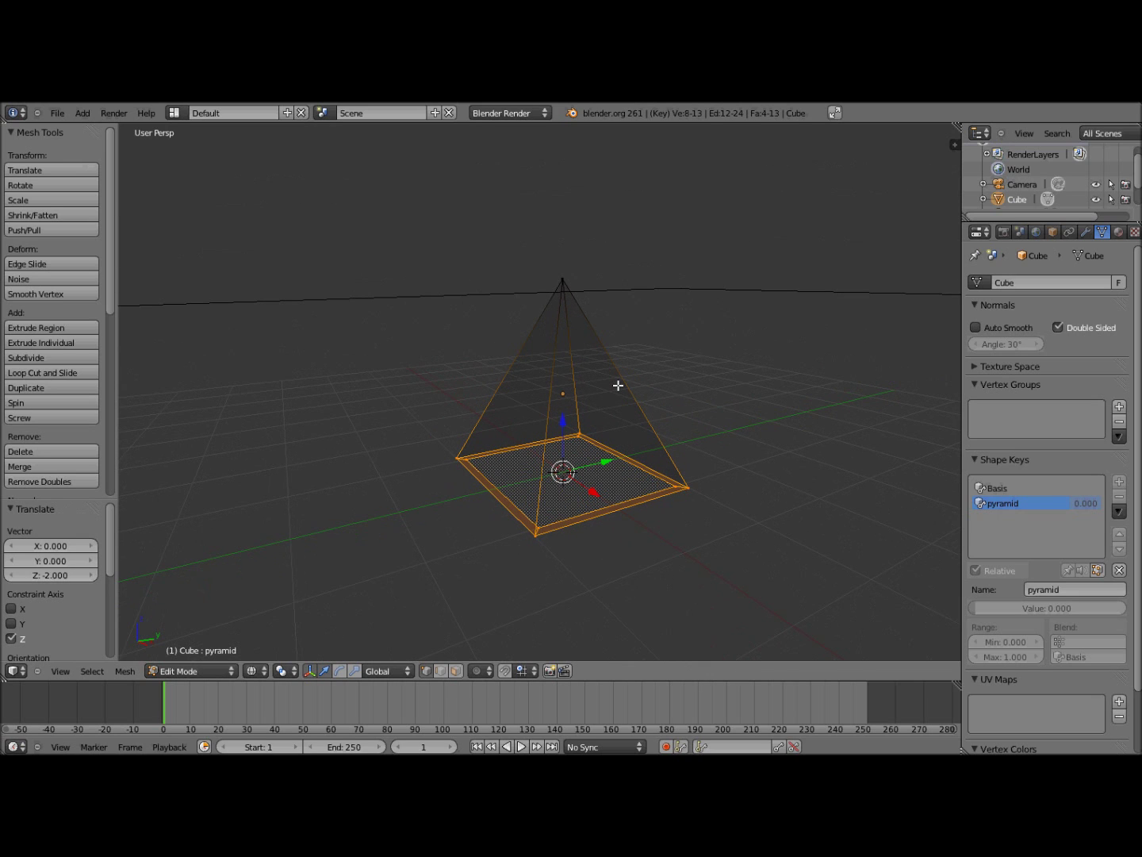
Set the viewport shading to Solid and return to Object Mode.
{"action": "left_click", "coordinate": [262, 669]}
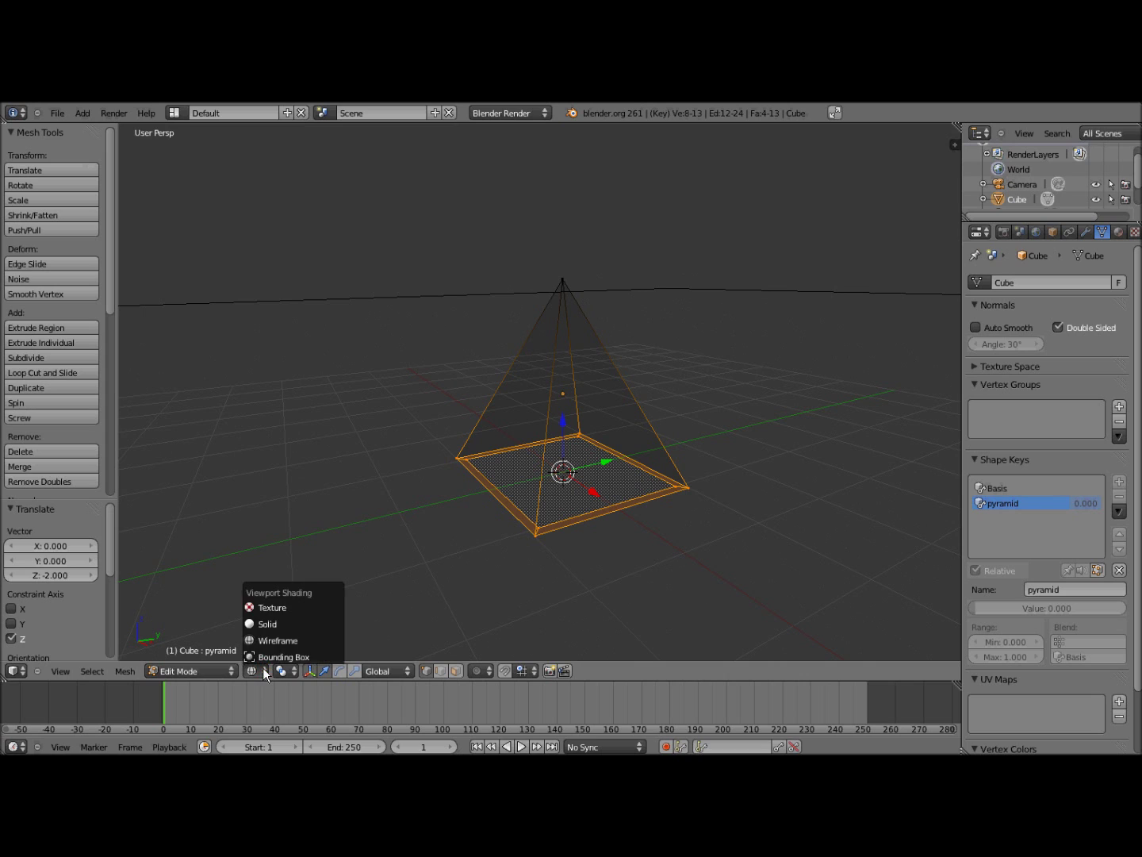
{"action": "left_click", "coordinate": [306, 624]}
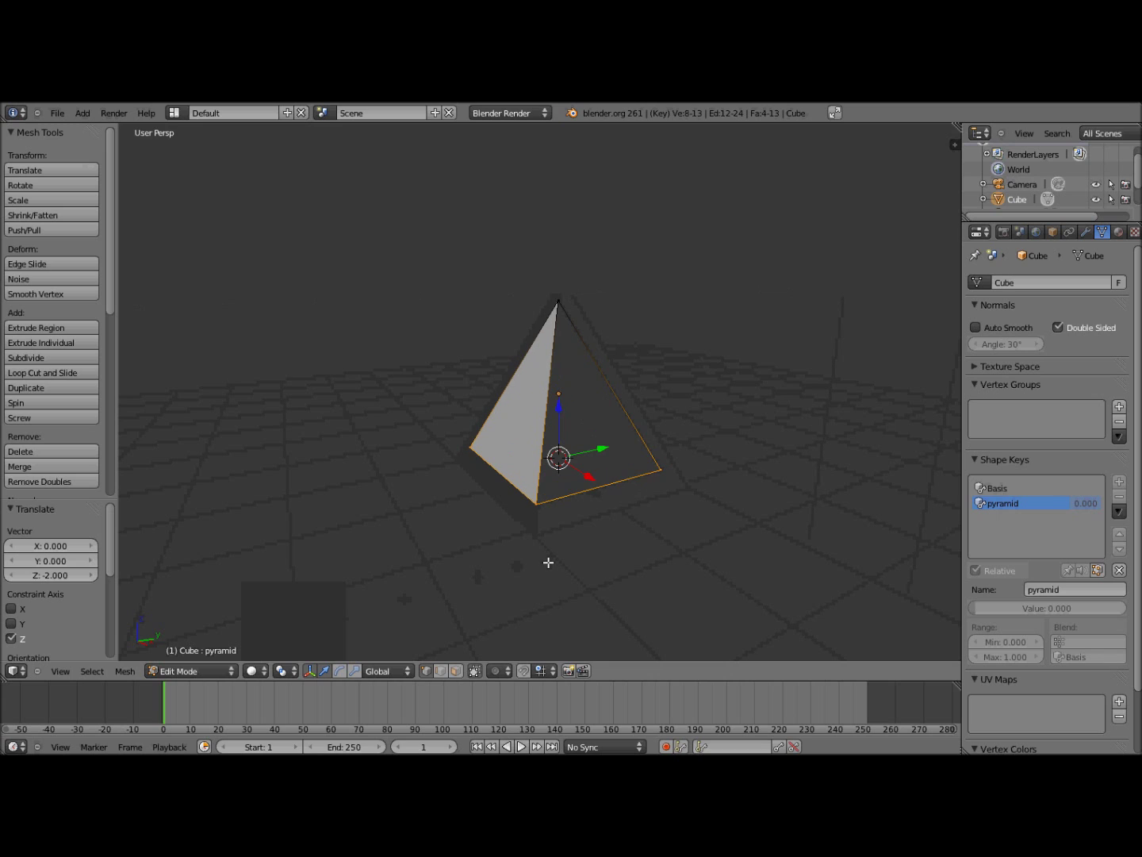
{"action": "left_click", "coordinate": [231, 670]}
{"action": "left_click", "coordinate": [187, 655]}
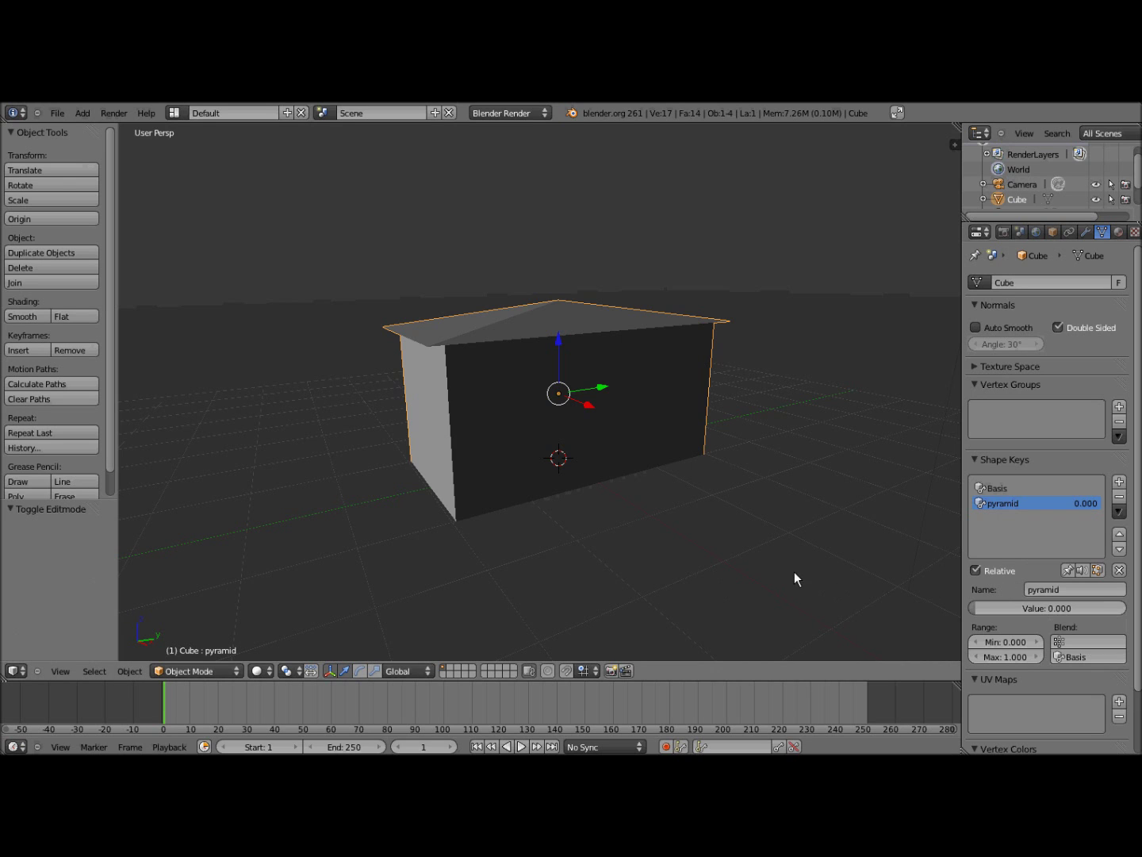
Preview the pyramid shape key on the barn by varying its value, ending back at 0.000.
{"action": "middle_click_drag", "start_coordinate": [798, 586], "coordinate": [805, 594]}
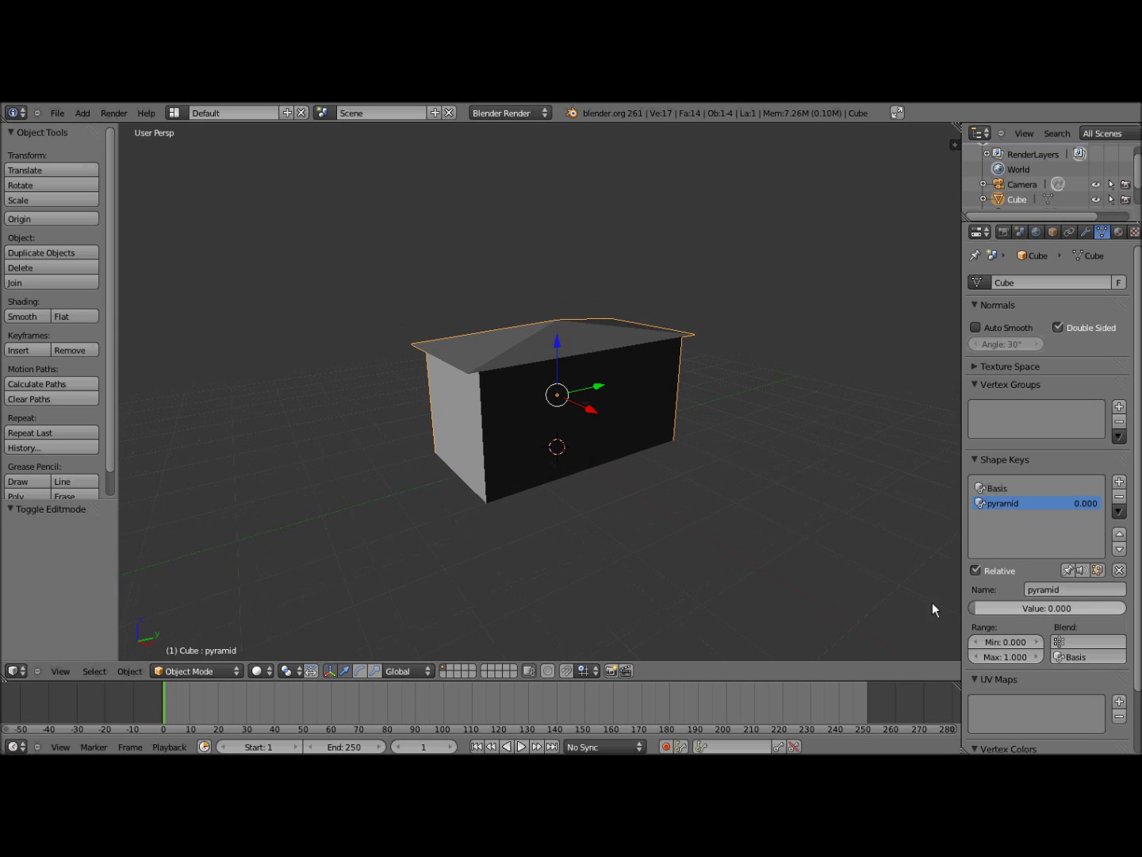
{"action": "scroll", "coordinate": [932, 603], "scroll_direction": "up", "scroll_amount": 2}
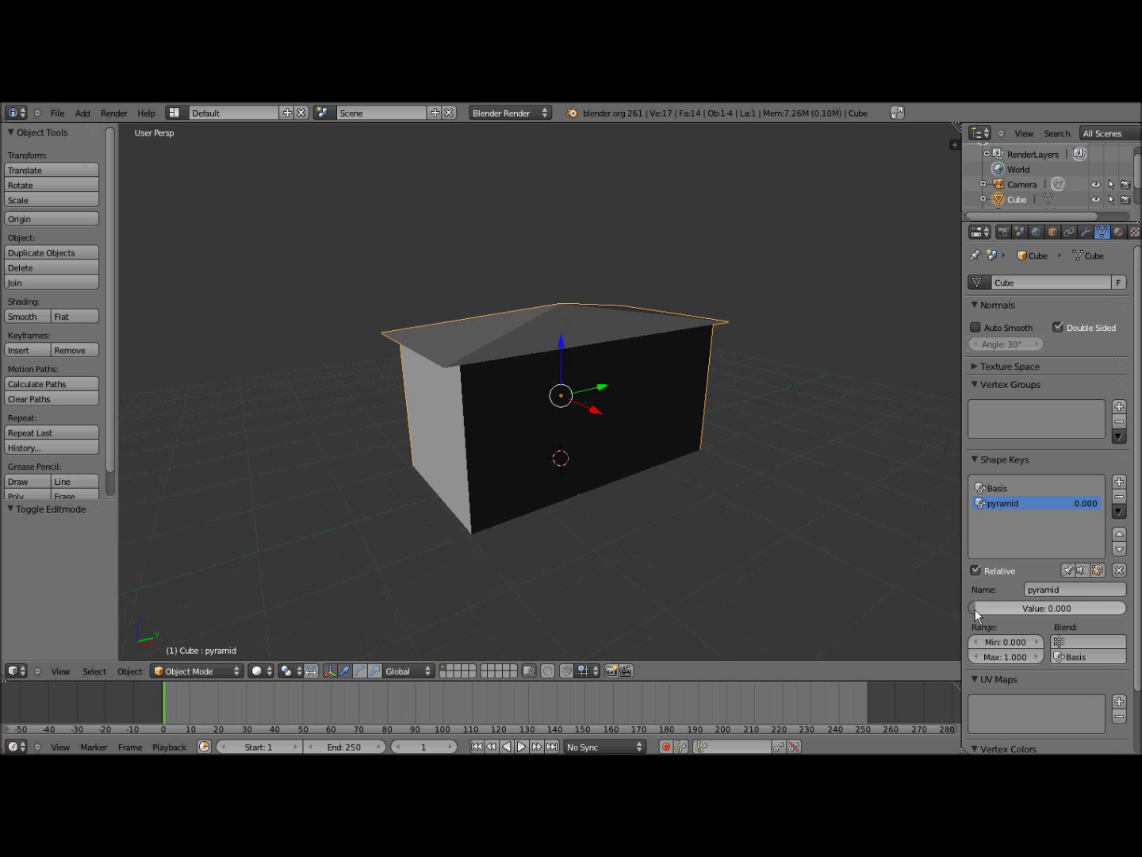
{"action": "mouse_move", "coordinate": [974, 610]}
{"action": "left_mouse_down"}
{"action": "mouse_move", "coordinate": [1124, 604]}
{"action": "mouse_move", "coordinate": [959, 609]}
{"action": "mouse_move", "coordinate": [1138, 602]}
{"action": "mouse_move", "coordinate": [939, 611]}
{"action": "mouse_move", "coordinate": [1125, 607]}
{"action": "mouse_move", "coordinate": [968, 610]}
{"action": "left_mouse_up"}
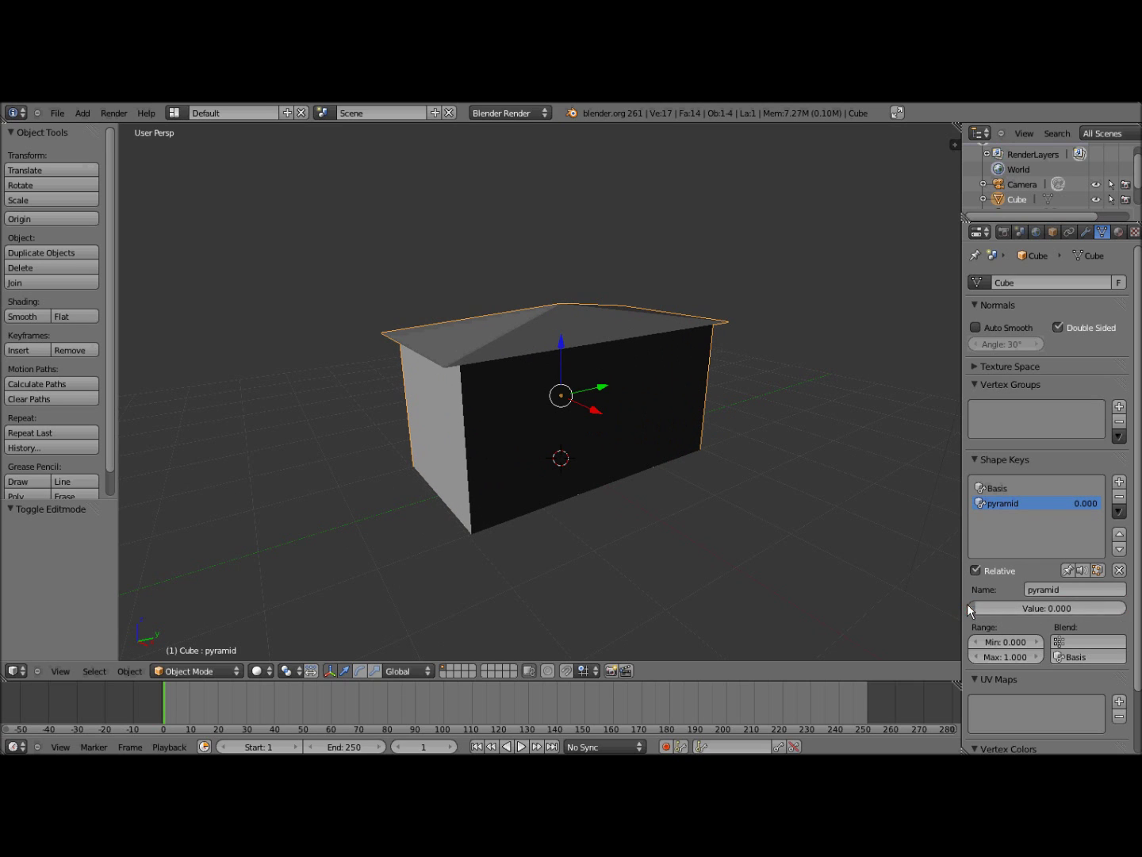
Switch to the Animation screen layout and frame the barn closely in its 3D view.
{"action": "left_click", "coordinate": [175, 114]}
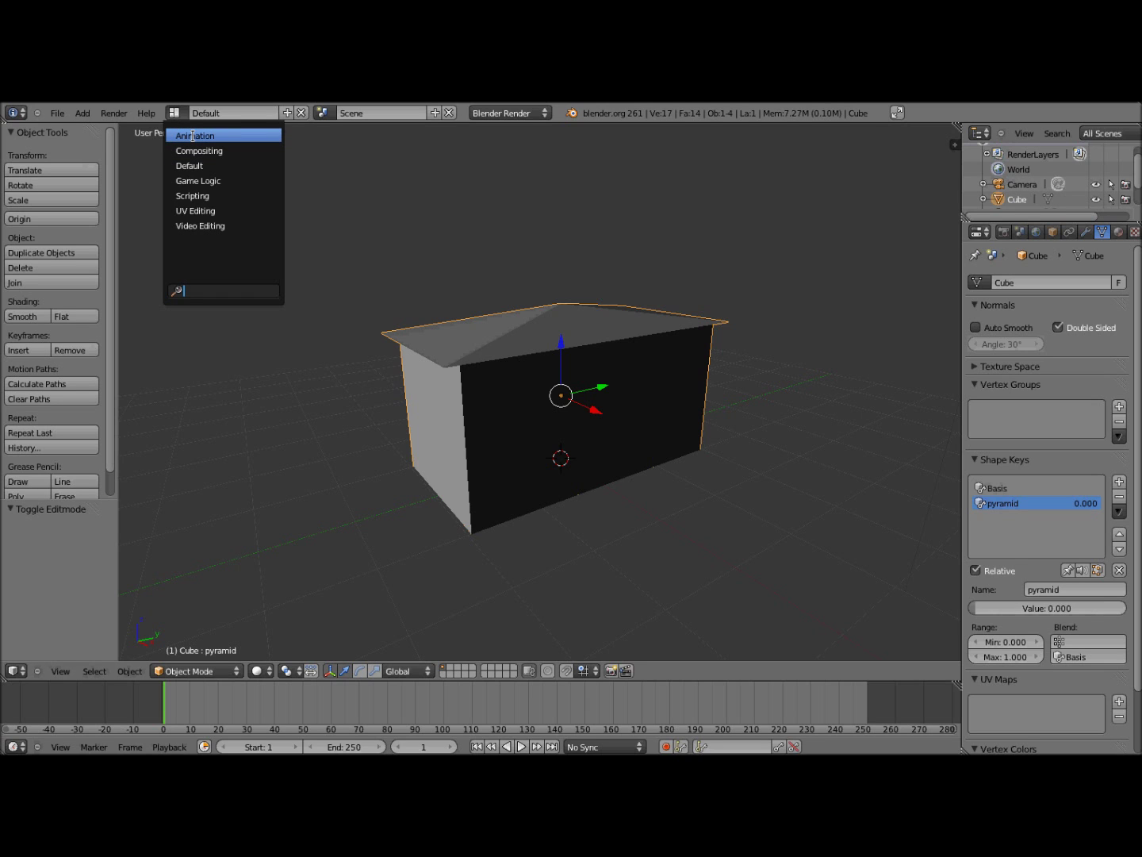
{"action": "left_click", "coordinate": [193, 136]}
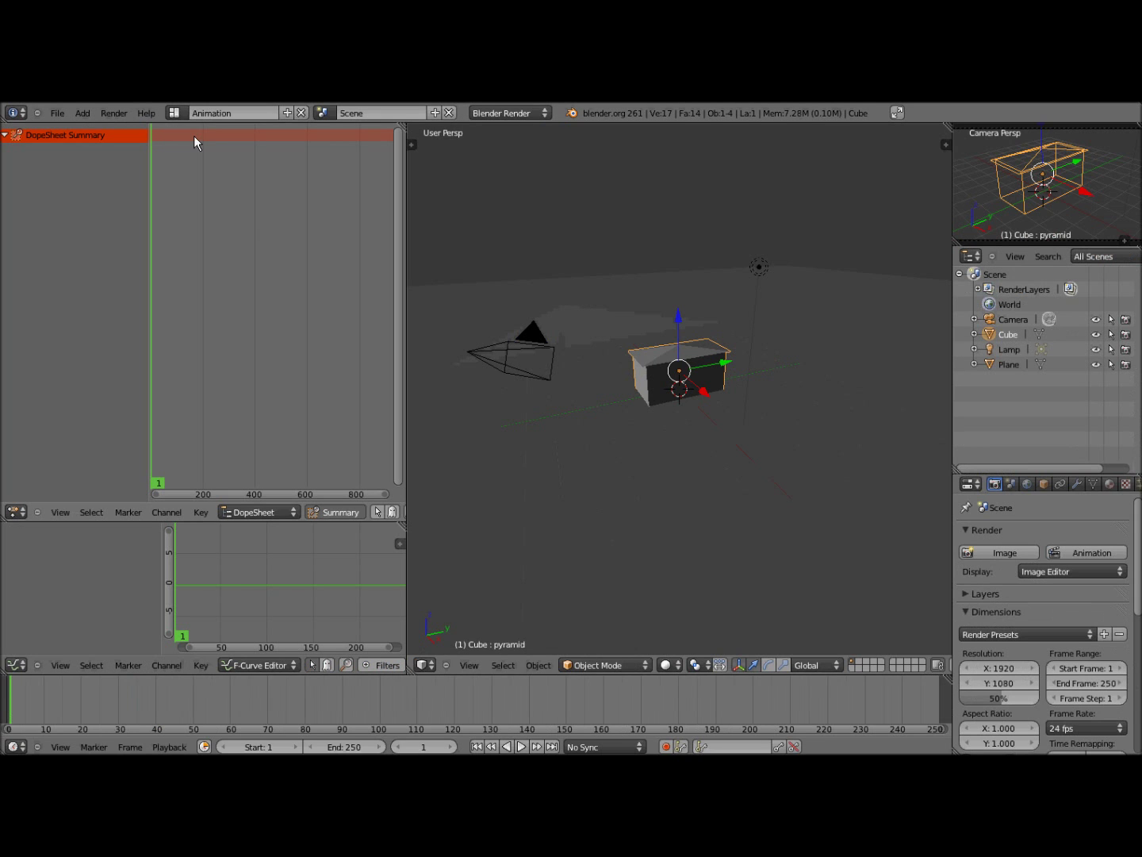
{"action": "scroll", "coordinate": [674, 445], "scroll_direction": "up", "scroll_amount": 4}
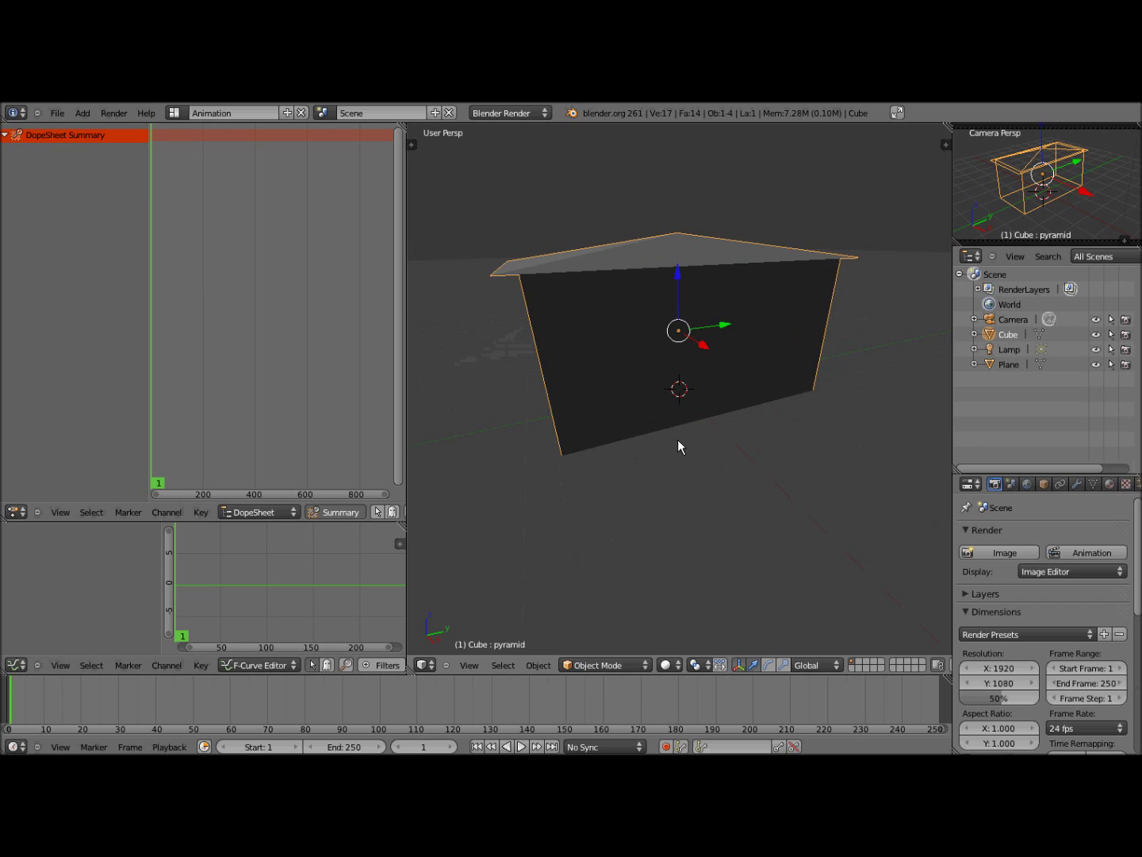
{"action": "scroll", "coordinate": [678, 447], "scroll_direction": "down", "scroll_amount": 1}
{"action": "middle_click_drag", "start_coordinate": [678, 446], "coordinate": [717, 480]}
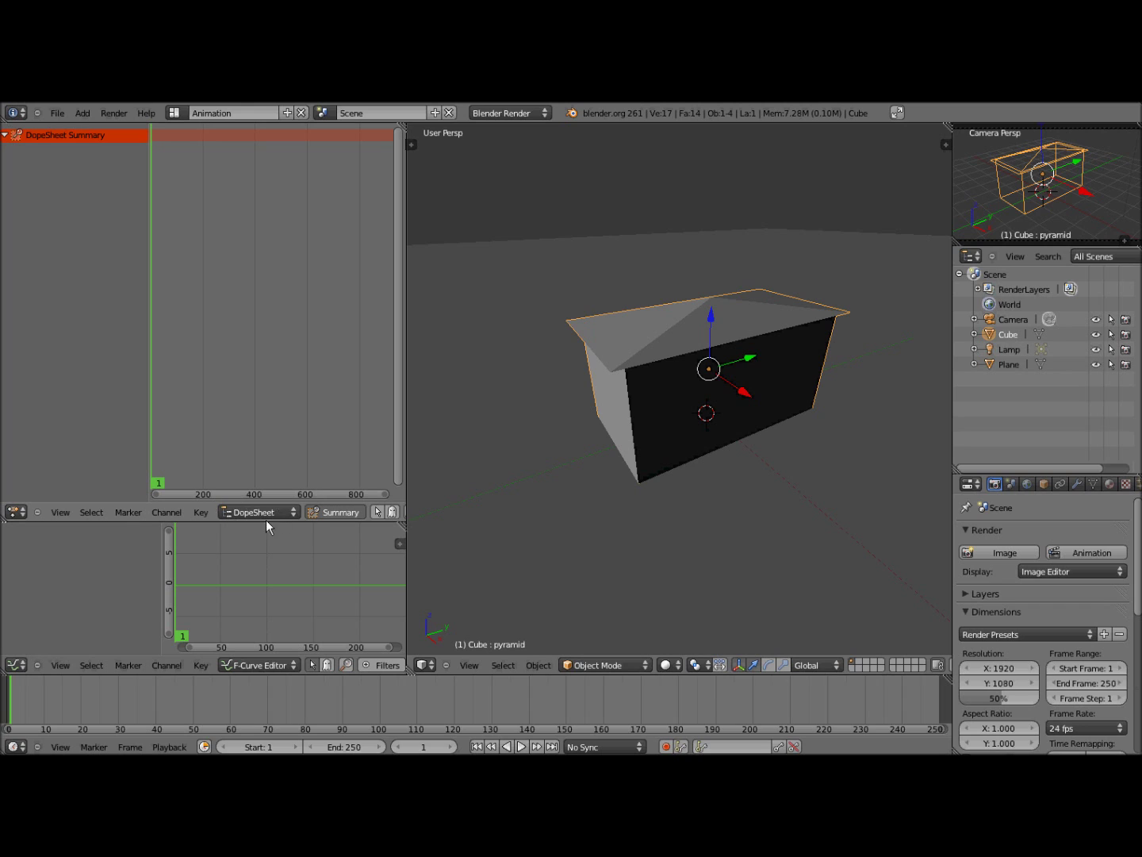
Change the DopeSheet to the ShapeKey Editor and key the pyramid shape at 1.000 on frame 1.
{"action": "left_click", "coordinate": [289, 511]}
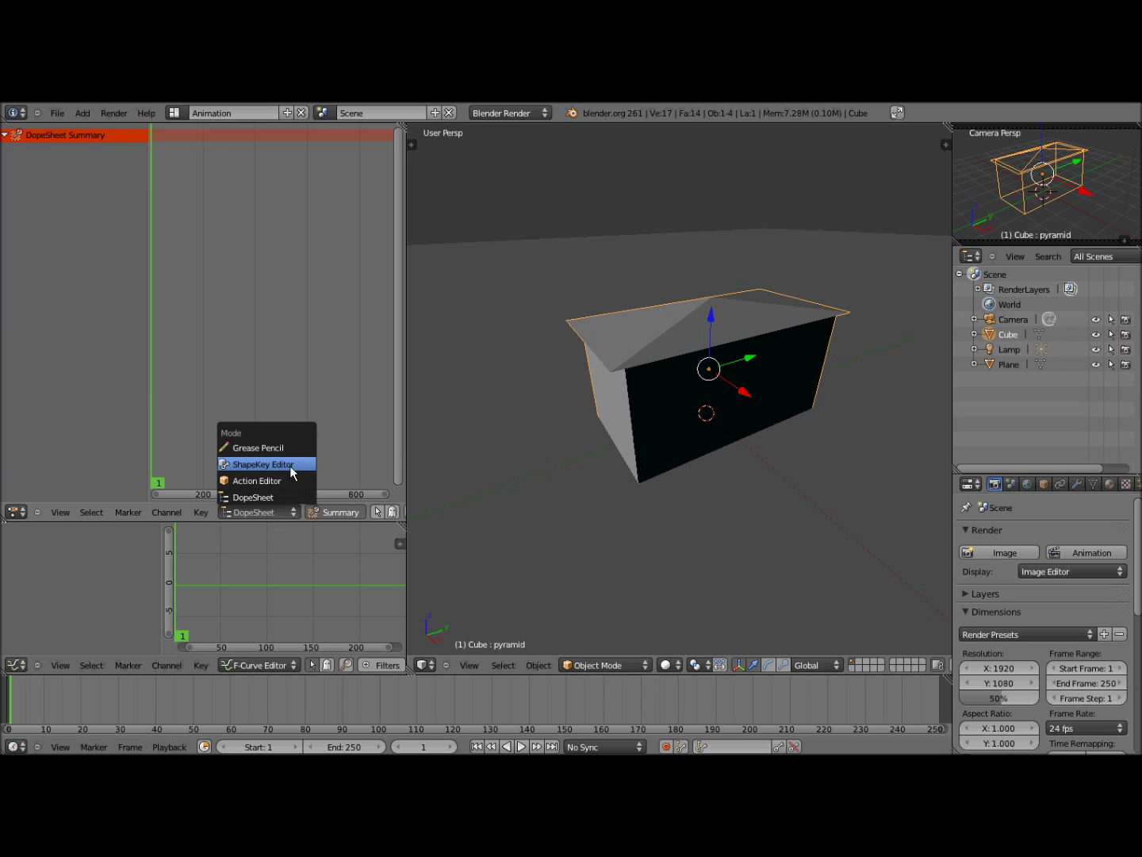
{"action": "left_click", "coordinate": [289, 467]}
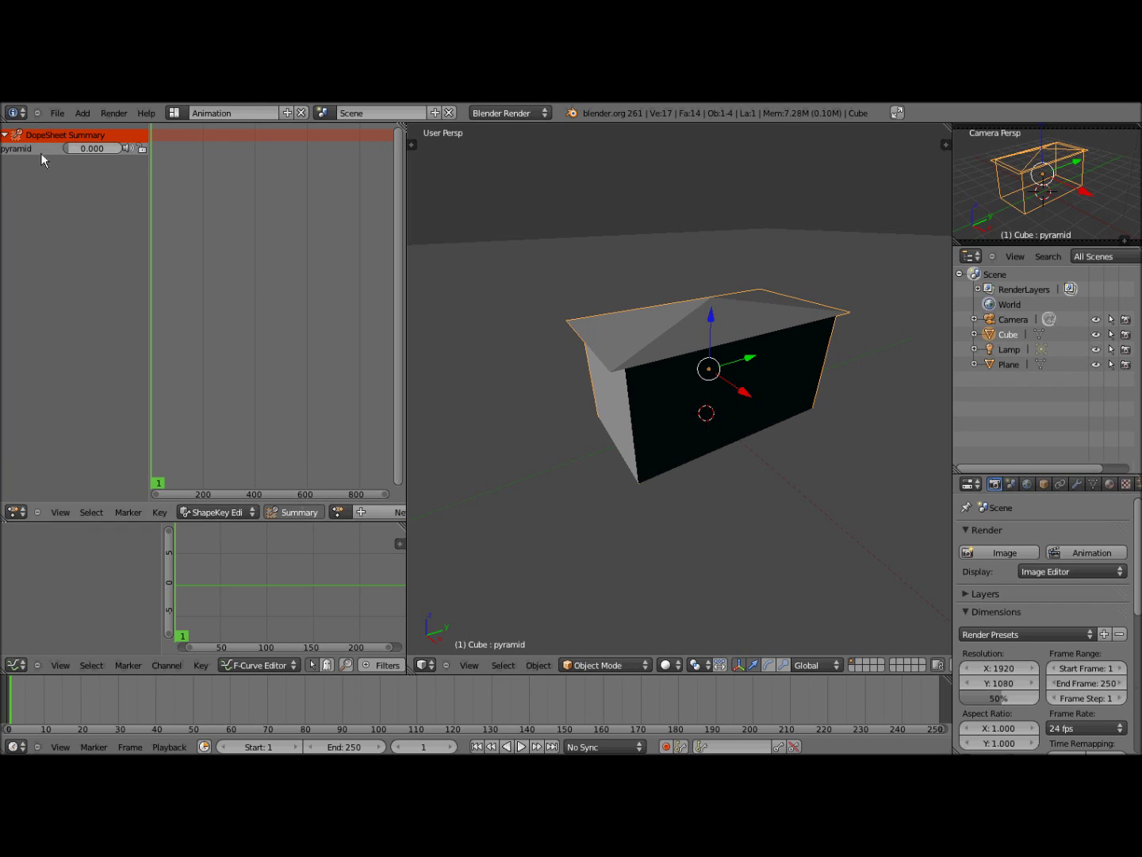
{"action": "left_click_drag", "start_coordinate": [68, 147], "coordinate": [136, 159]}
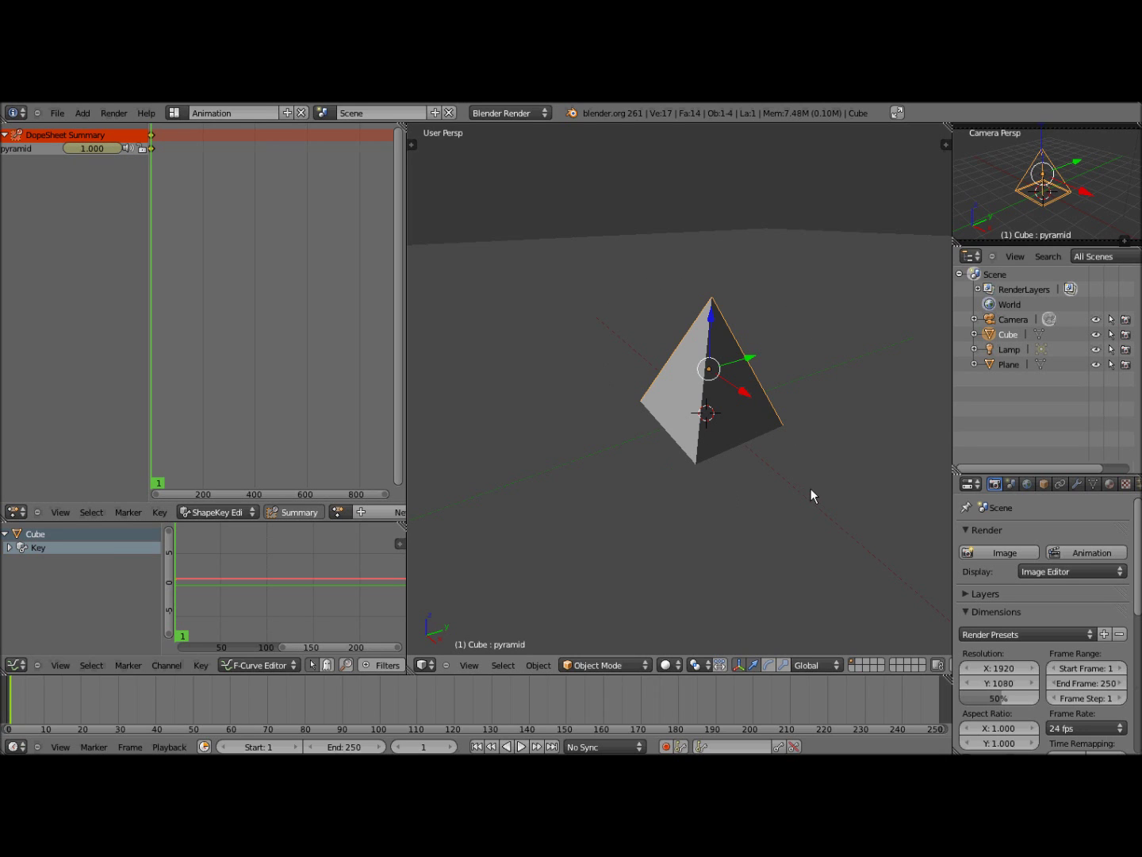
{"action": "middle_click_drag", "start_coordinate": [811, 493], "coordinate": [795, 467]}
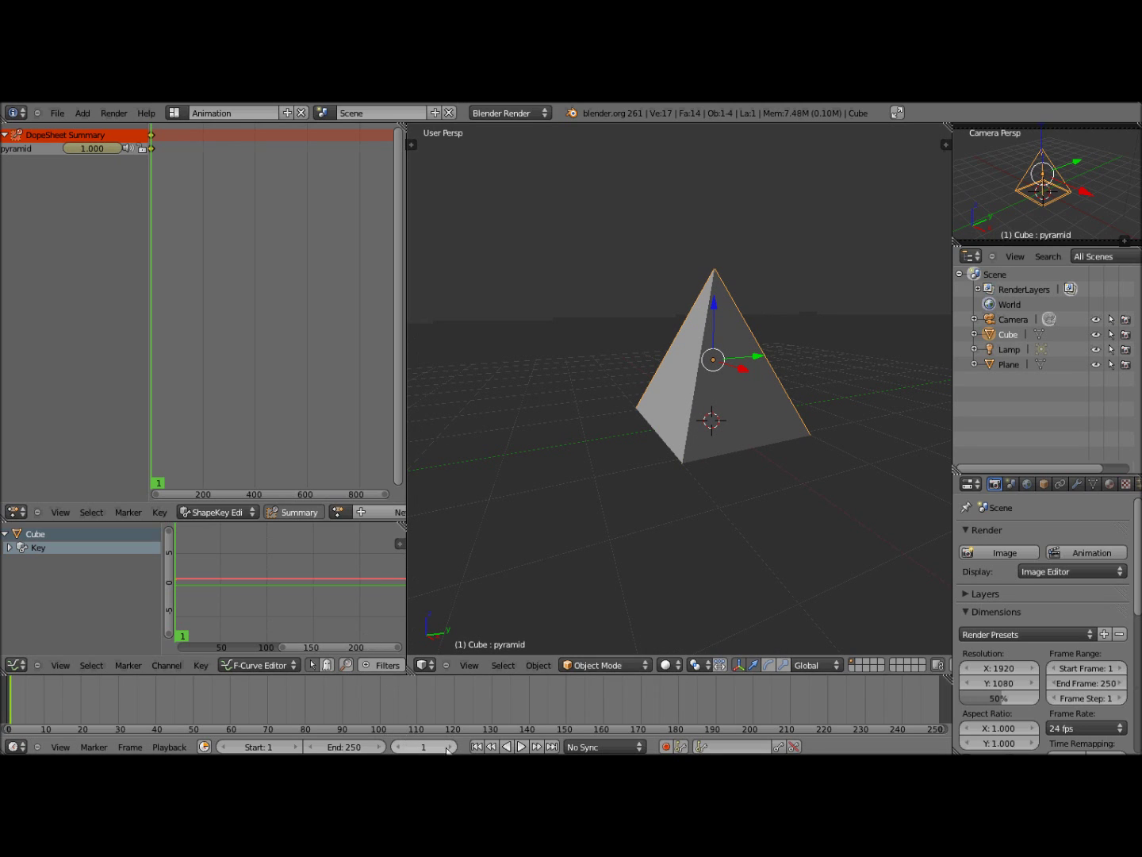
Go to frame 100 and set the animation's end frame to 100.
{"action": "left_click", "coordinate": [421, 747]}
{"action": "type", "text": "100"}
{"action": "key", "text": "Return"}
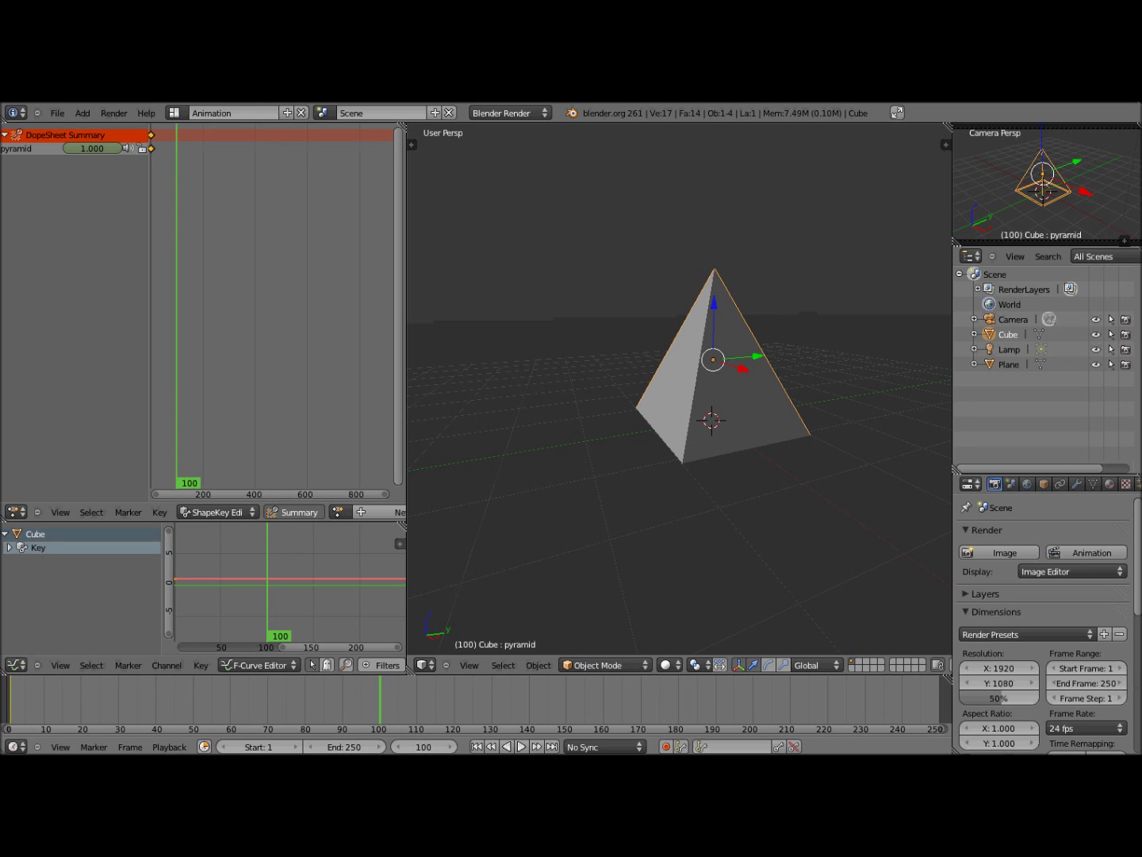
{"action": "left_click", "coordinate": [349, 747]}
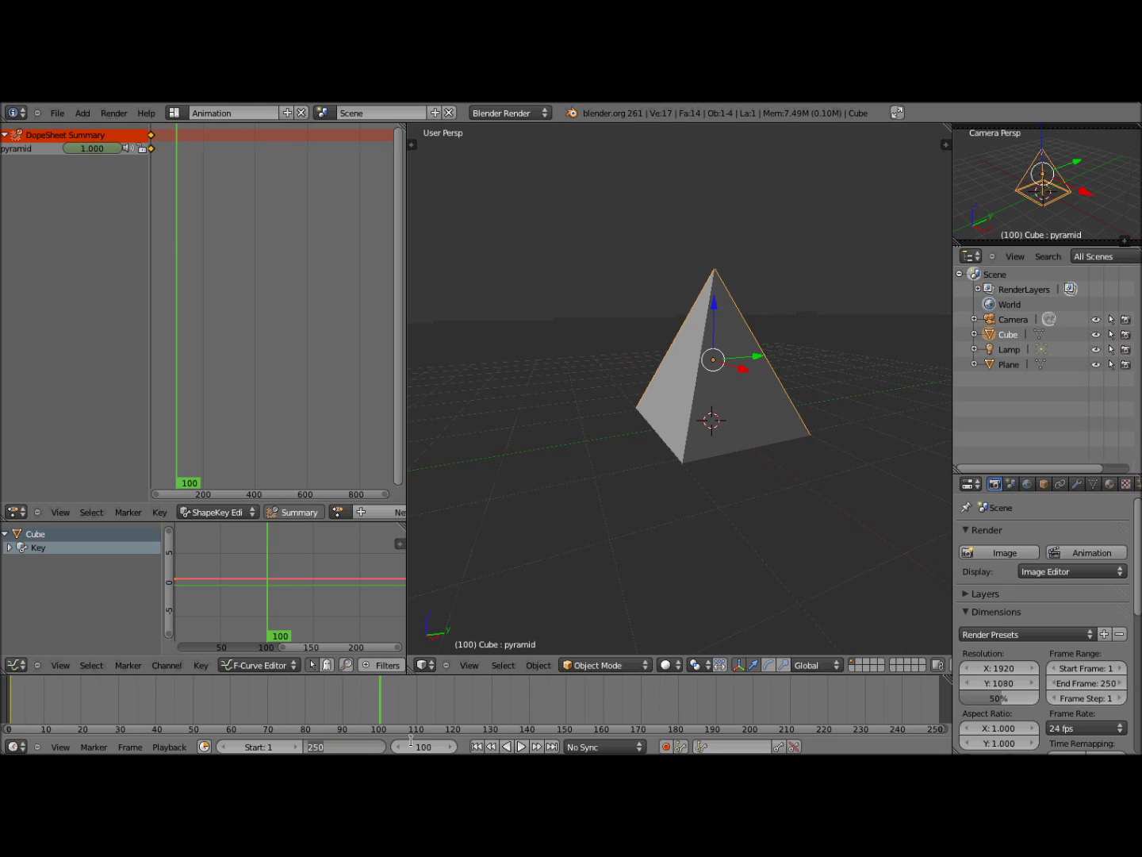
{"action": "type", "text": "100"}
{"action": "key", "text": "Return"}
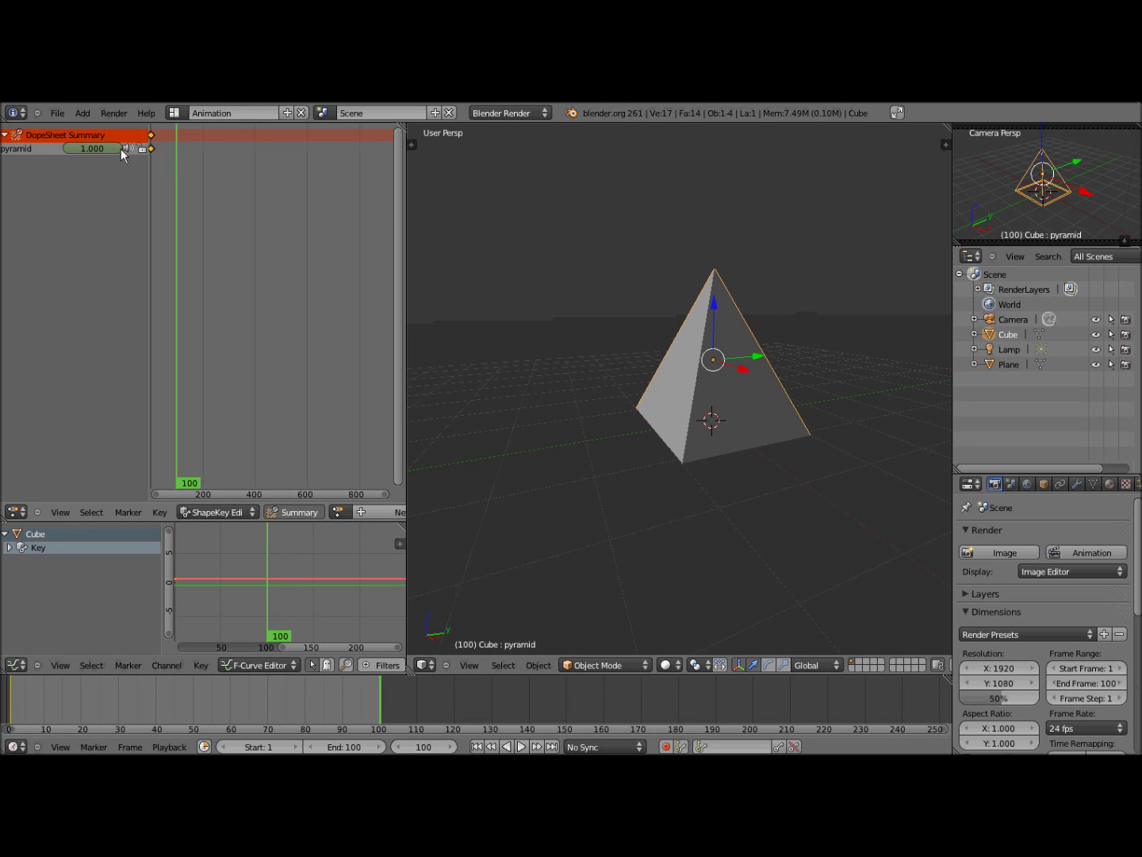
Key the pyramid shape at 0.000 on frame 100 and play the animation.
{"action": "left_click_drag", "start_coordinate": [122, 149], "coordinate": [47, 149]}
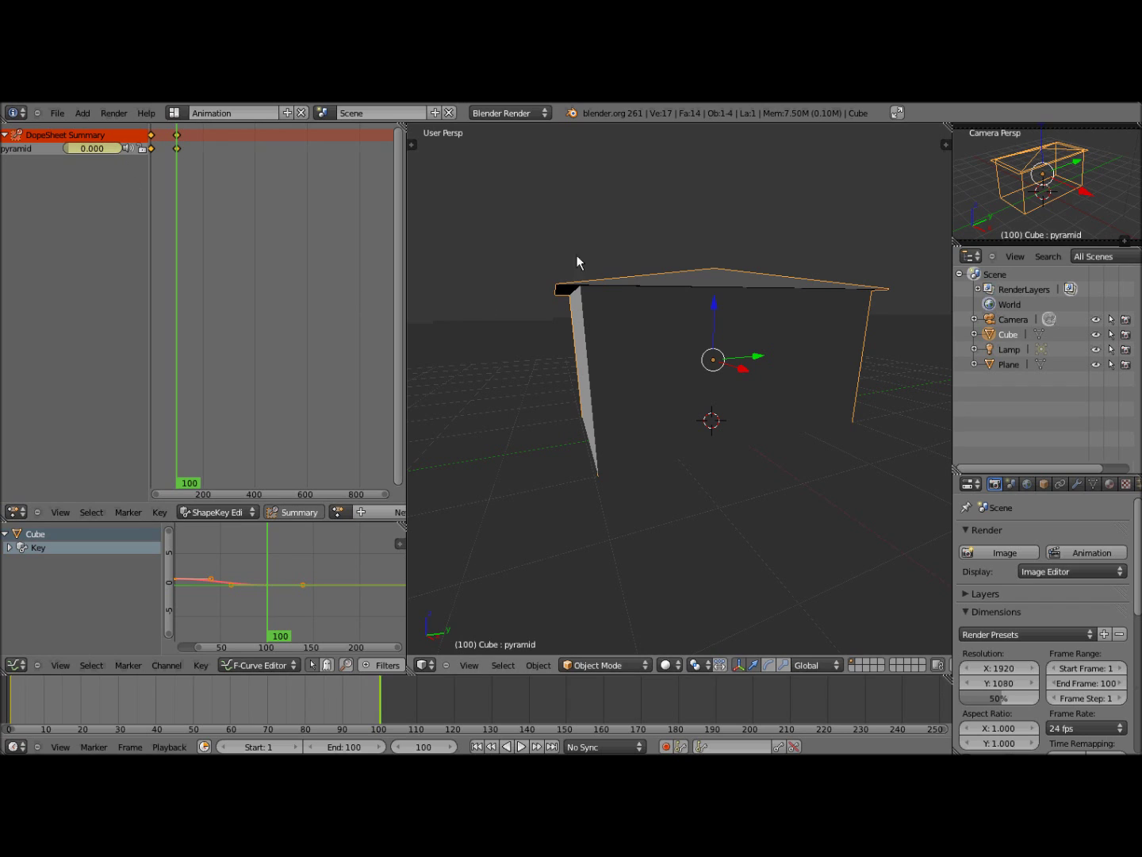
{"action": "middle_click_drag", "start_coordinate": [587, 488], "coordinate": [599, 511]}
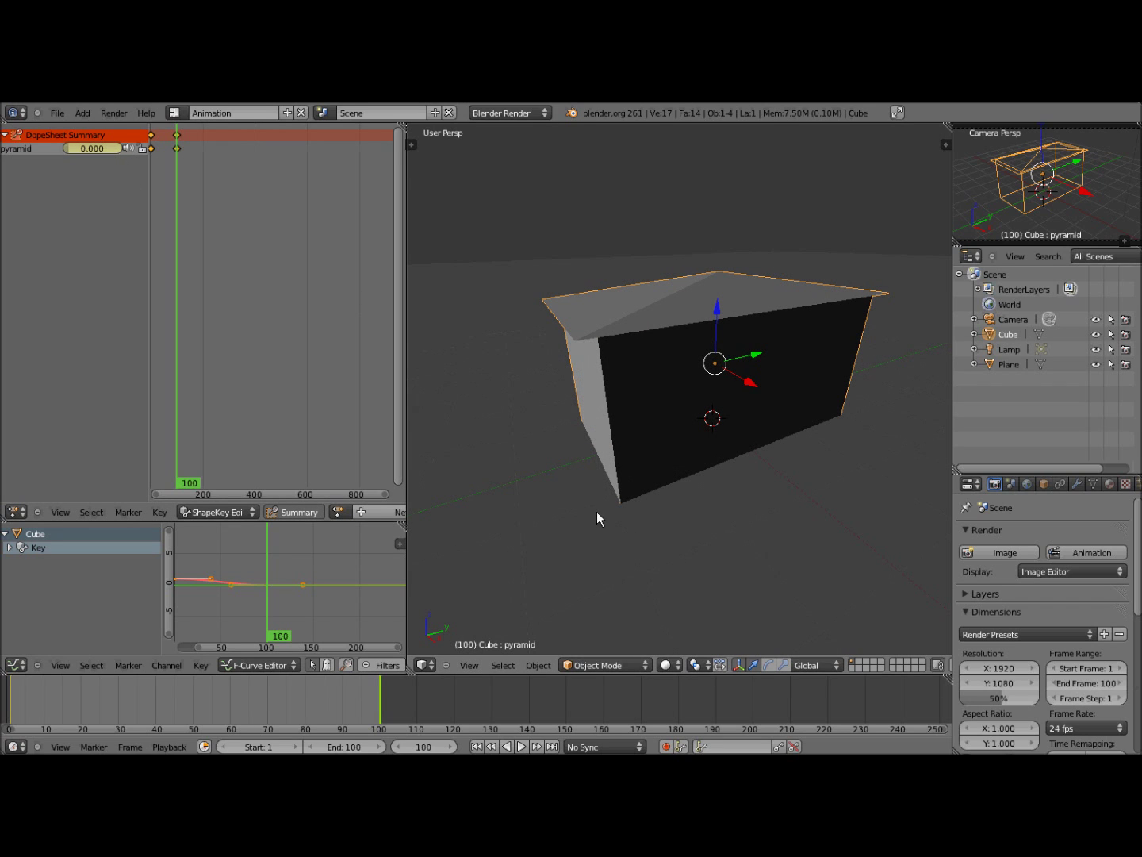
{"action": "middle_click_drag", "start_coordinate": [596, 511], "coordinate": [590, 518]}
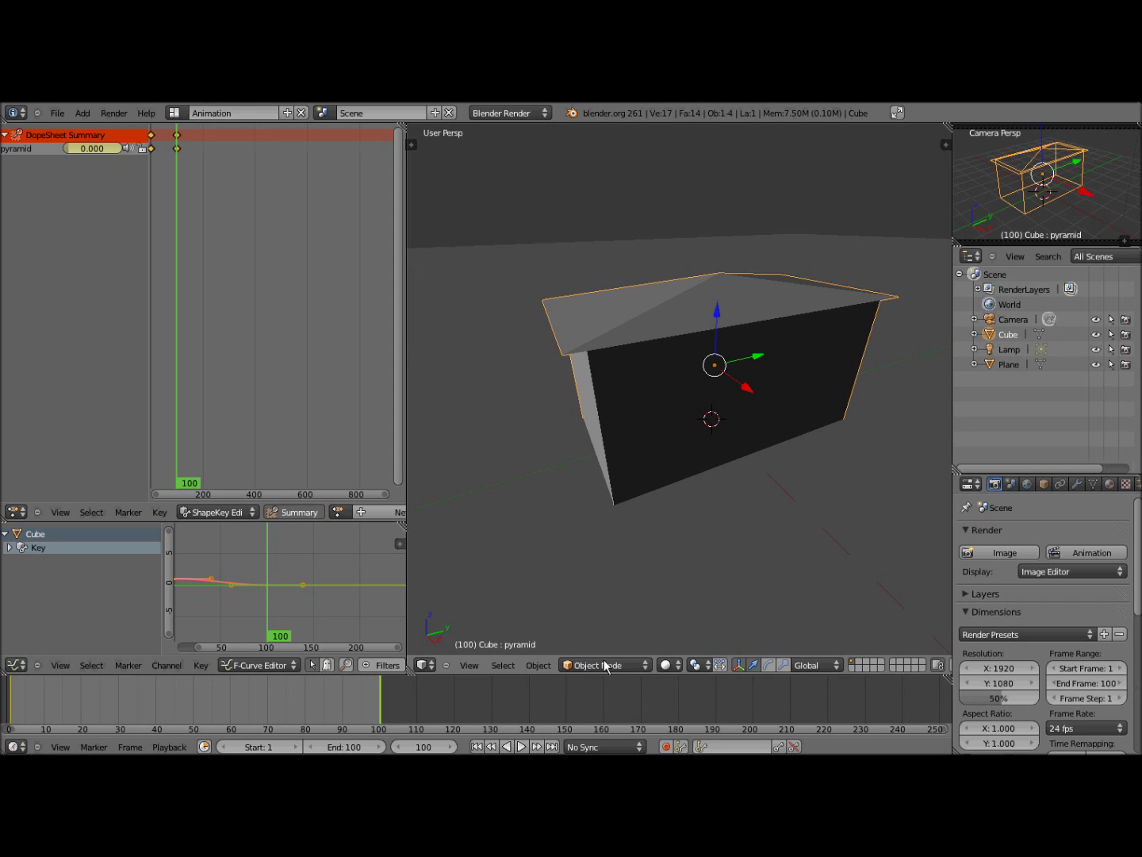
{"action": "left_click", "coordinate": [521, 746]}
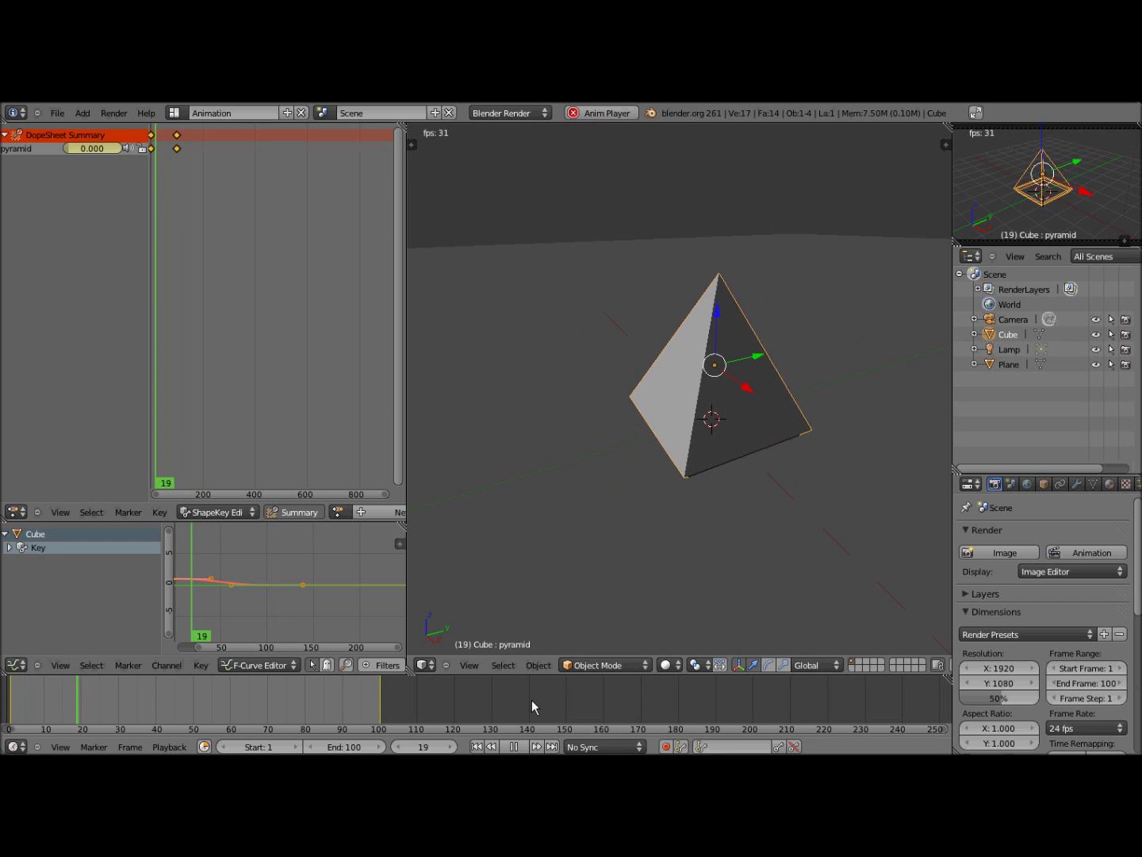